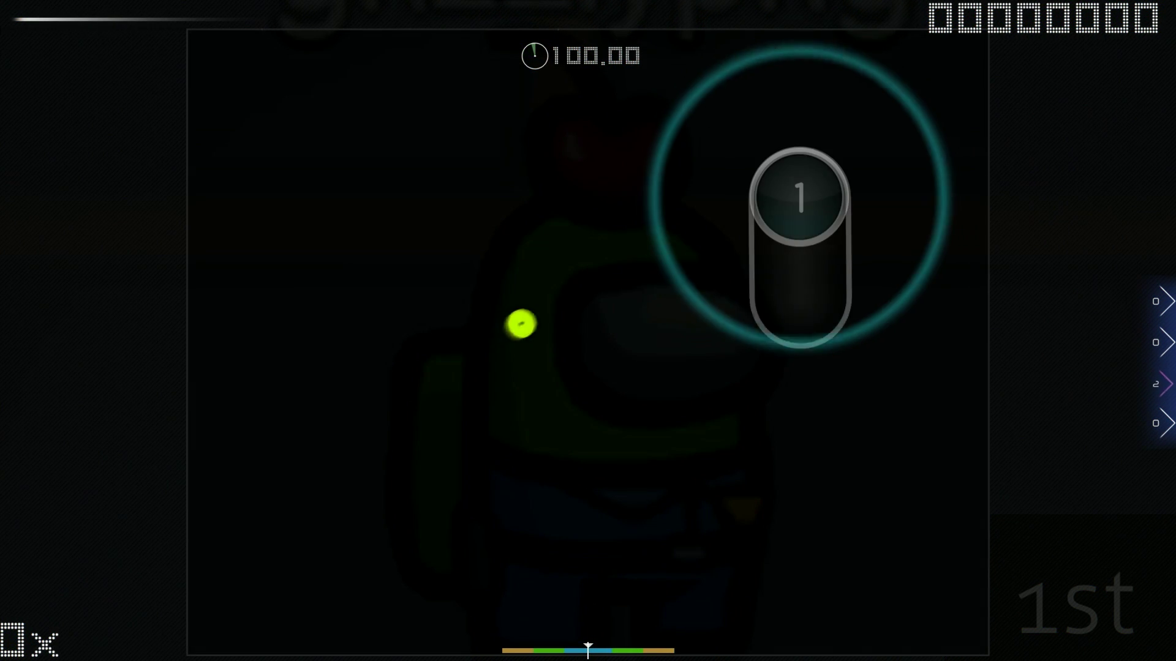
Play the opening of the beatmap, following the first sliders and hitting each numbered circle
left_click_drag(800, 197, 796, 286)
mouse_move(376, 481)
left_mouse_down()
mouse_move(360, 362)
mouse_move(375, 420)
mouse_move(375, 526)
left_mouse_up()
left_click(572, 176)
left_click(551, 346)
left_click(433, 165)
left_click(777, 281)
left_click_drag(819, 158, 825, 157)
left_click(637, 462)
left_click(467, 205)
left_click(339, 189)
Keep the combo going through the next run of circles and sliders
left_click(698, 244)
left_click(428, 249)
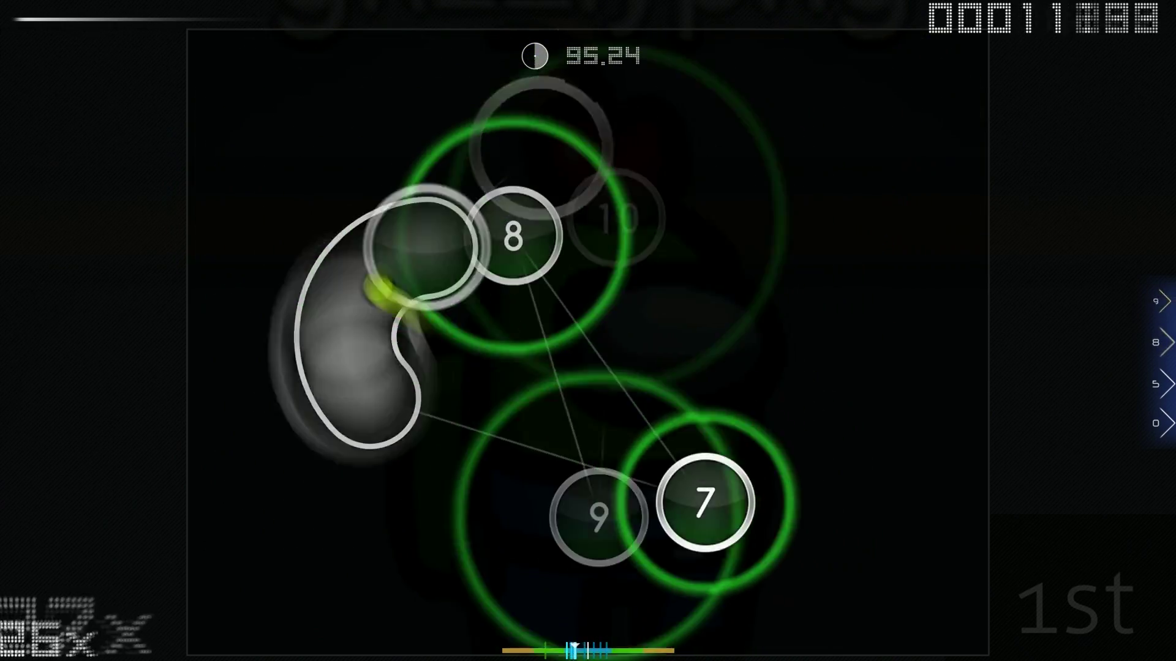
left_click(512, 234)
left_click(703, 502)
left_click(480, 485)
left_click(750, 177)
left_click_drag(502, 183, 743, 189)
left_click(714, 452)
left_click_drag(598, 357, 306, 210)
left_click(624, 210)
left_click(362, 296)
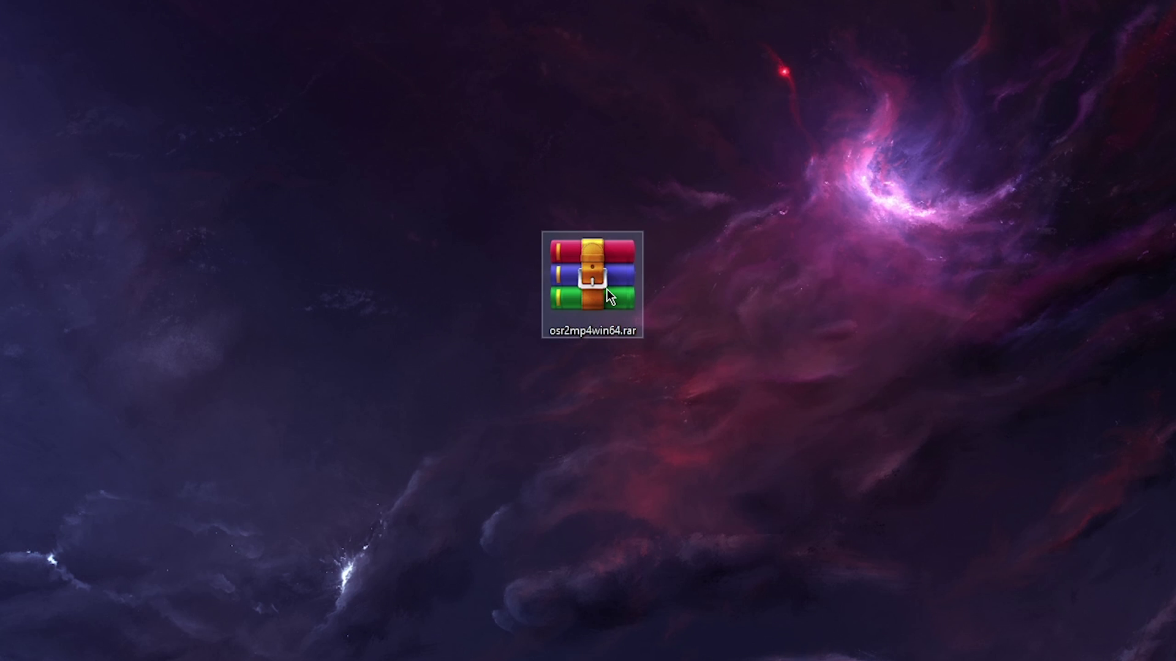
Extract osr2mp4win64.rar to an osr2mp4win64 folder and run osr2mp4.exe from its osr2mp4 subfolder
right_click(627, 302)
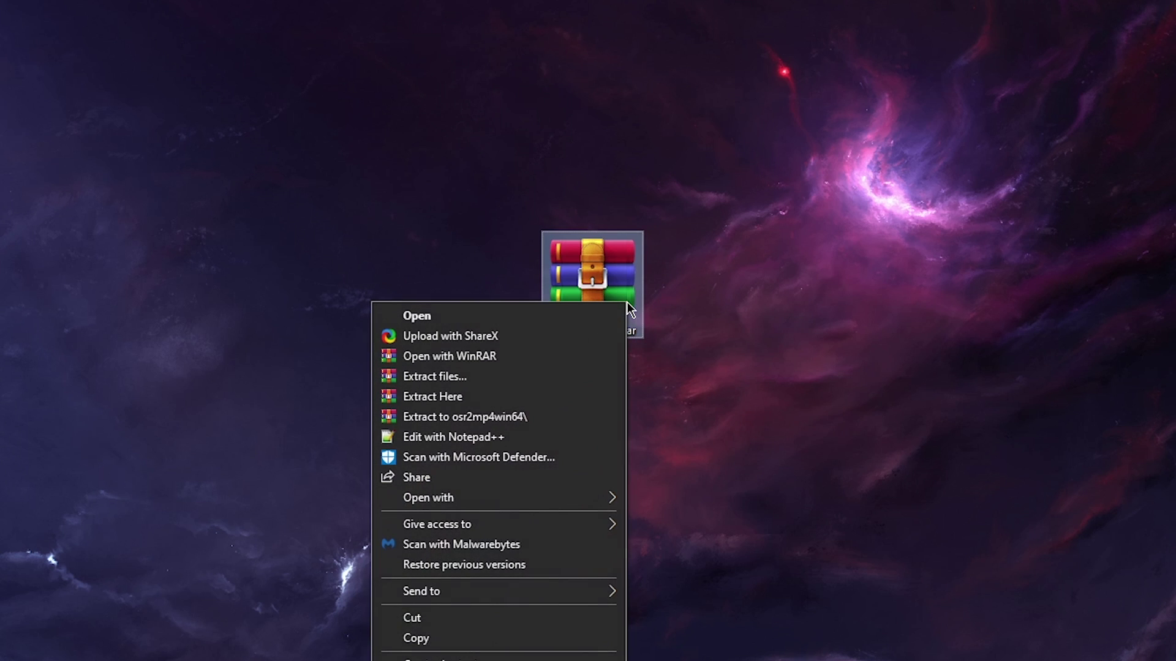
left_click(534, 418)
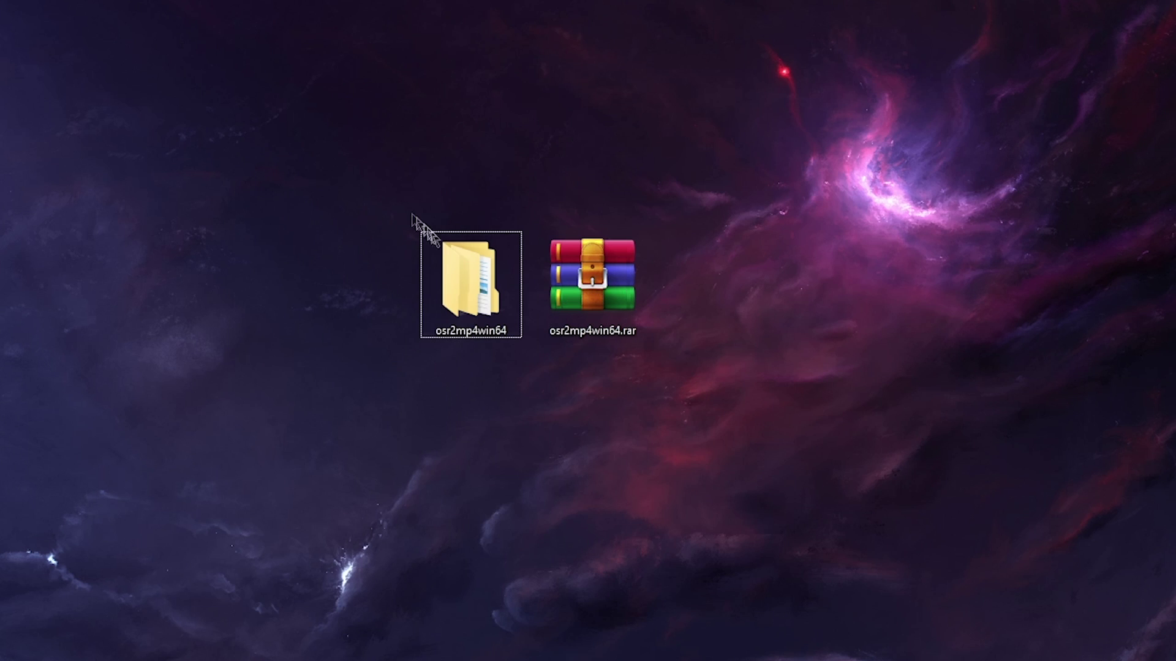
double_click(496, 290)
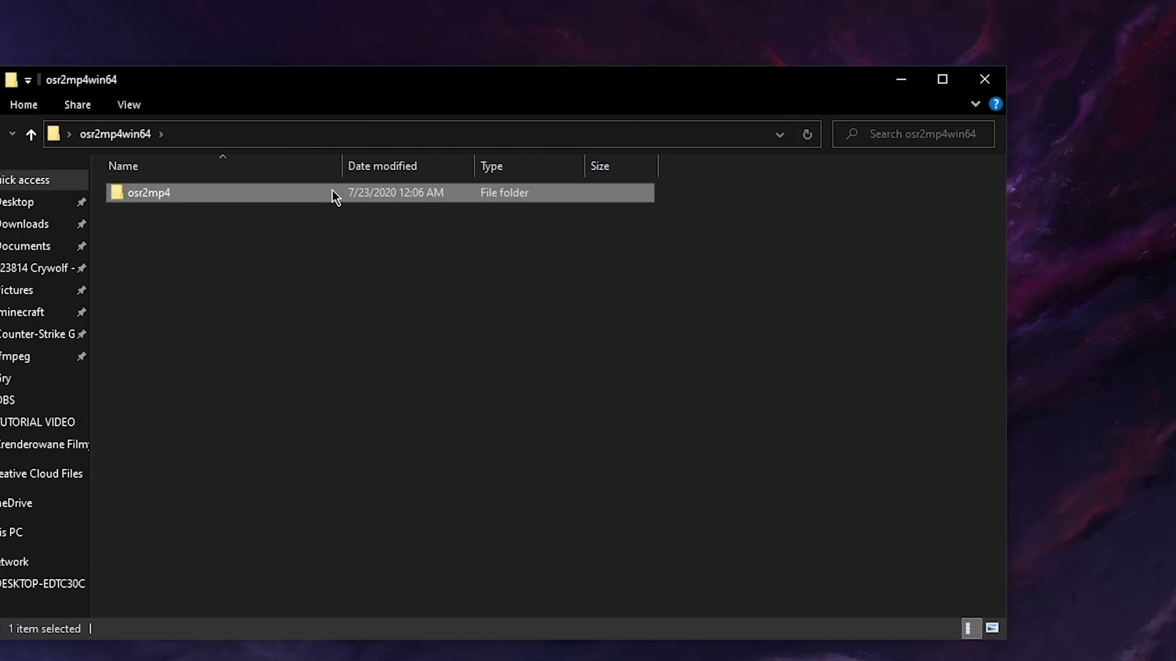
double_click(334, 194)
double_click(208, 295)
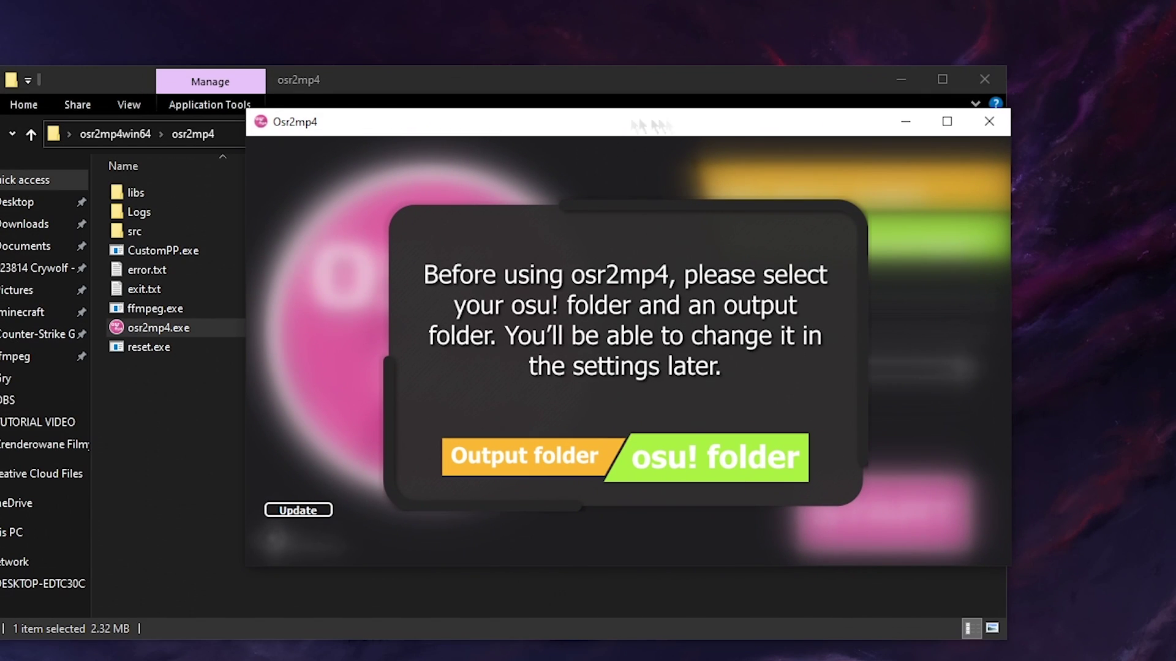
Set the osu! game folder to D:\Gry\osu!
left_click_drag(517, 130, 509, 125)
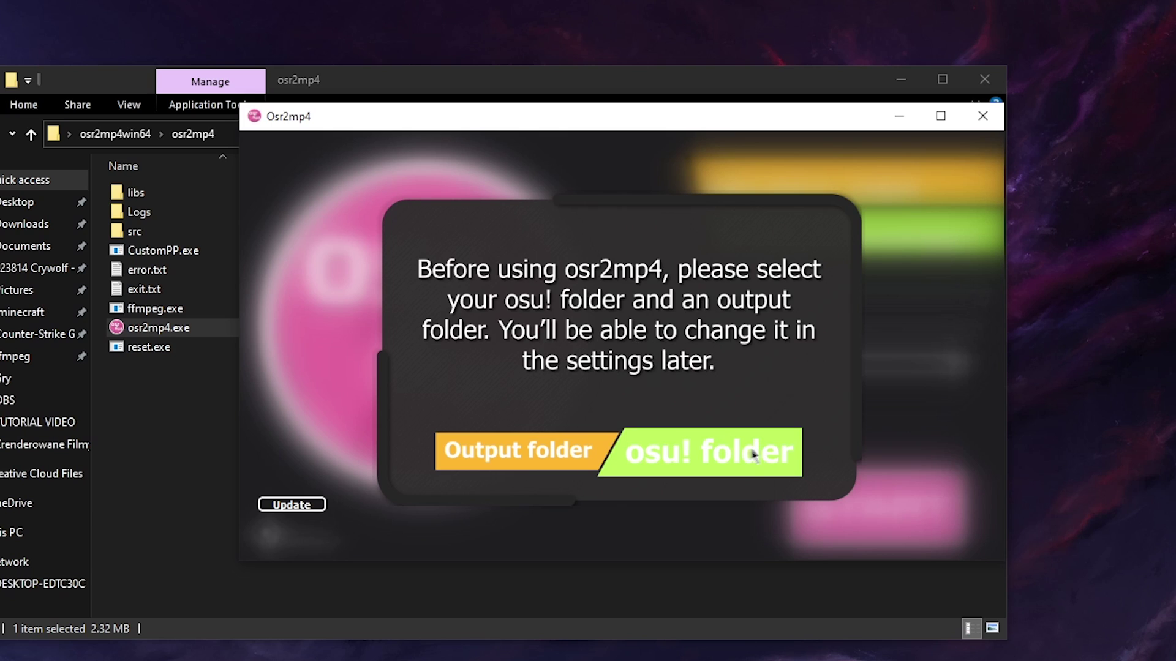
left_click(690, 461)
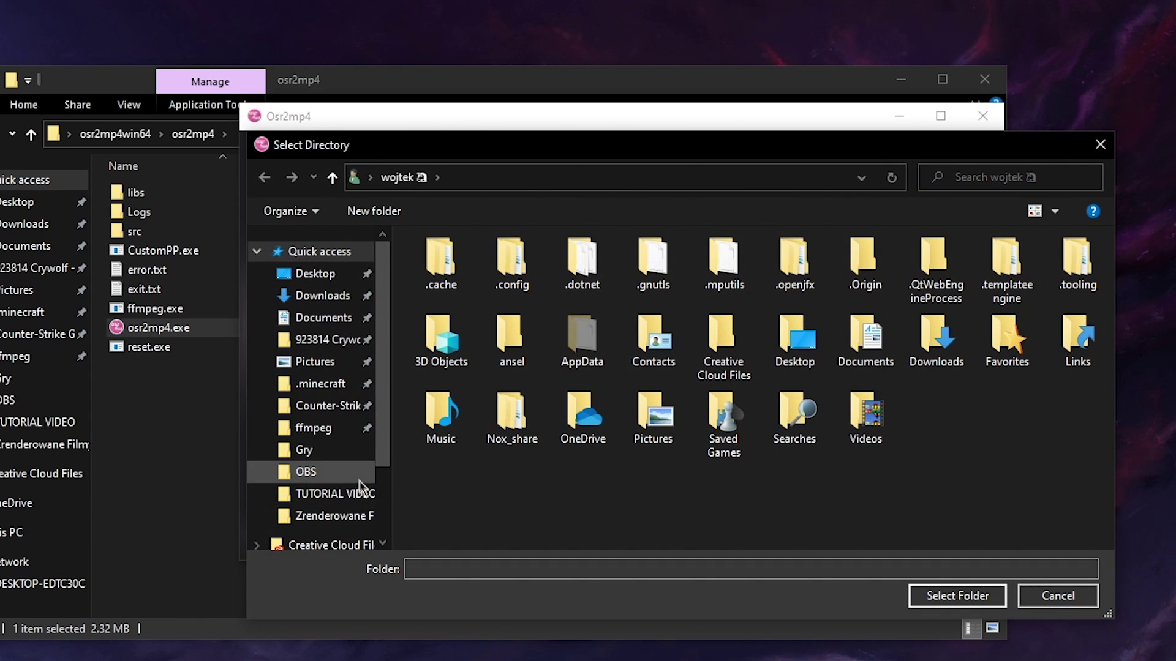
scroll(358, 481, "down", 1)
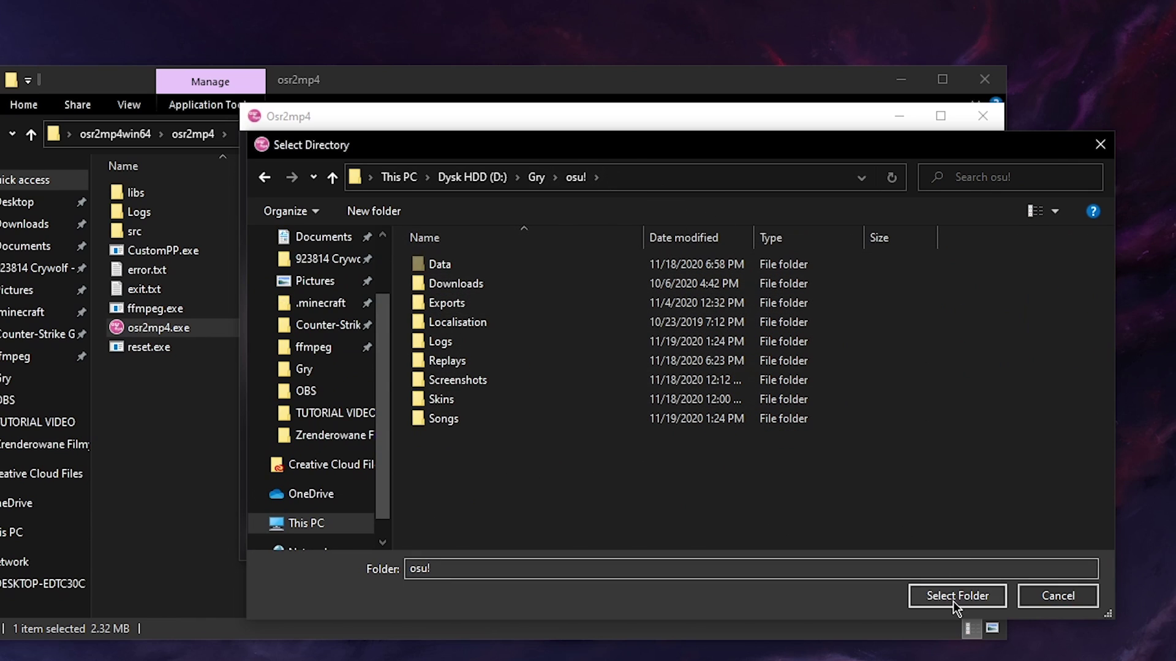
left_click(953, 598)
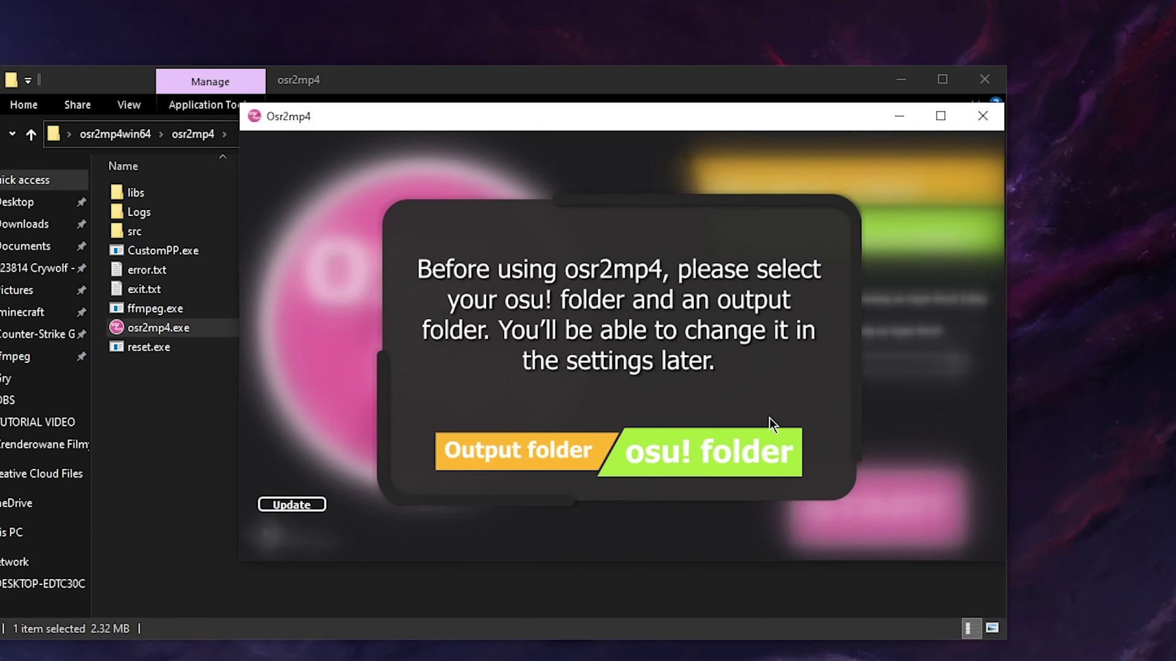
Choose Zrenderowane Filmy as the output folder
left_click(501, 456)
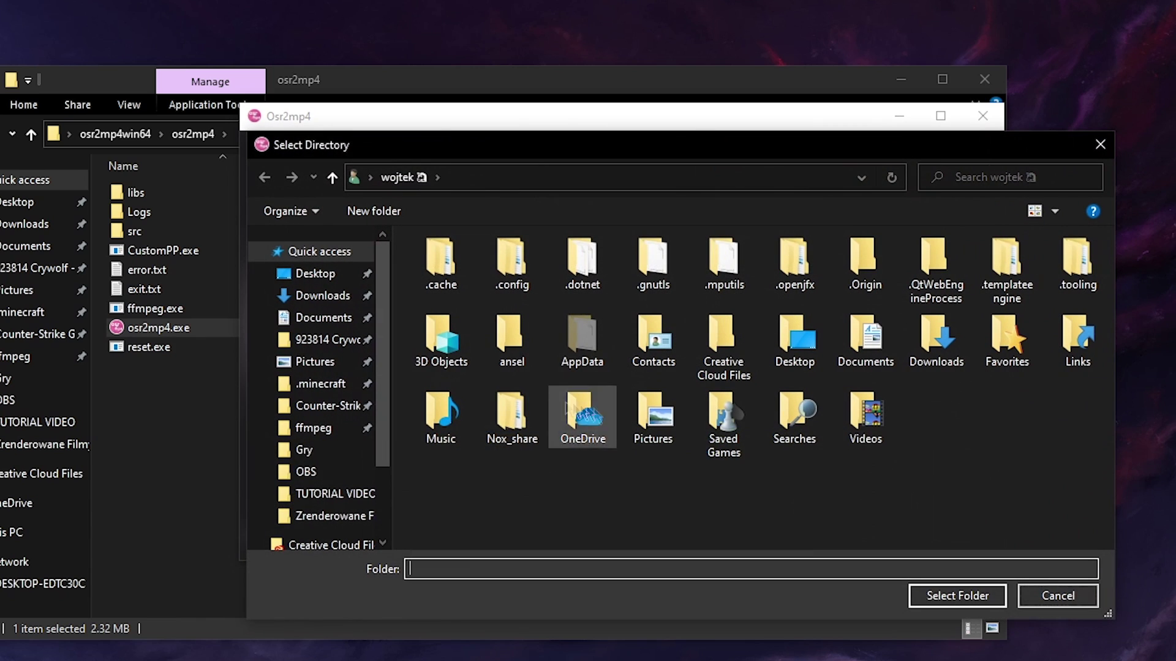
left_click(357, 521)
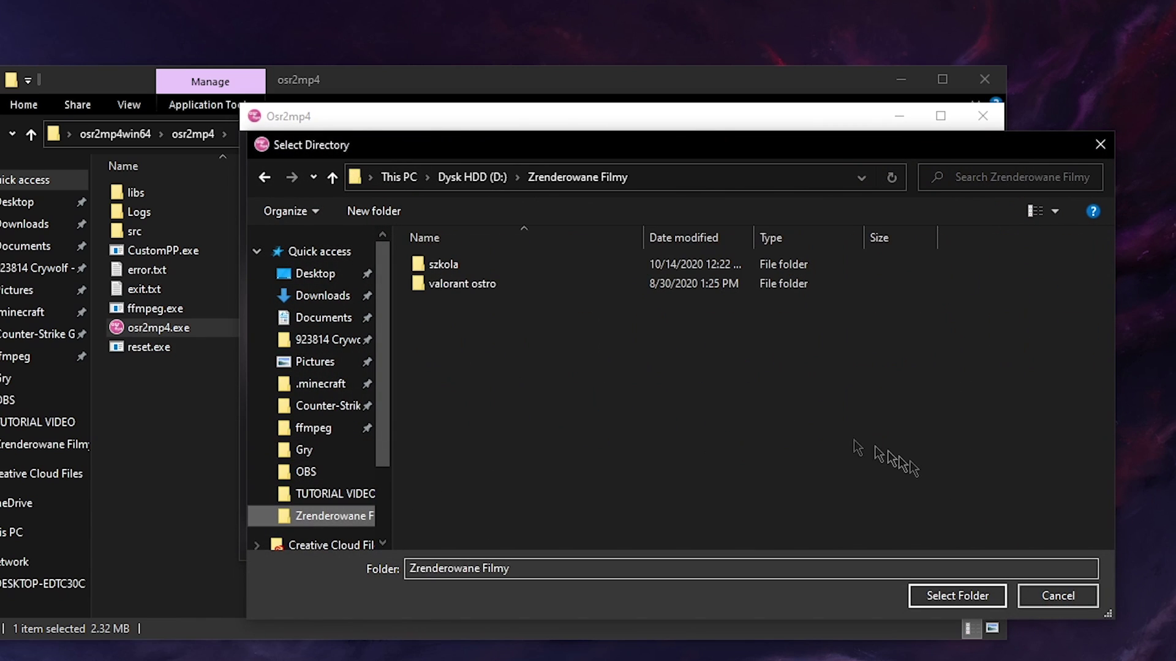
left_click(947, 597)
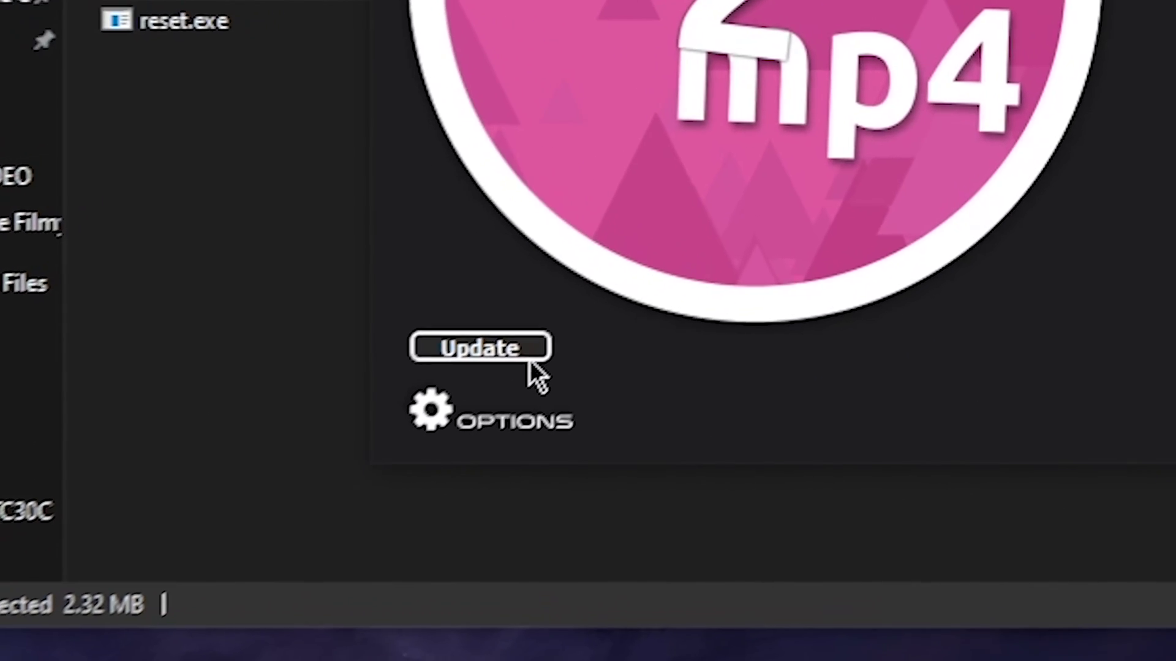
Update osr2mp4 to the 0.0.4a4 build, relaunch it, then close it
mouse_move(530, 361)
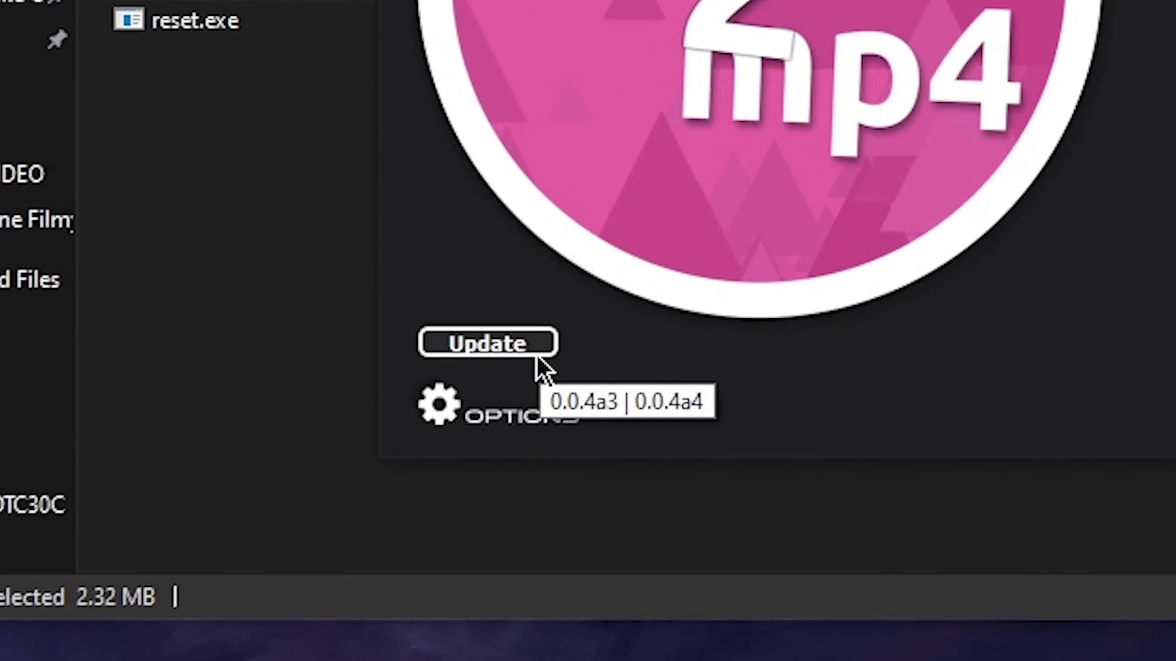
left_click(536, 352)
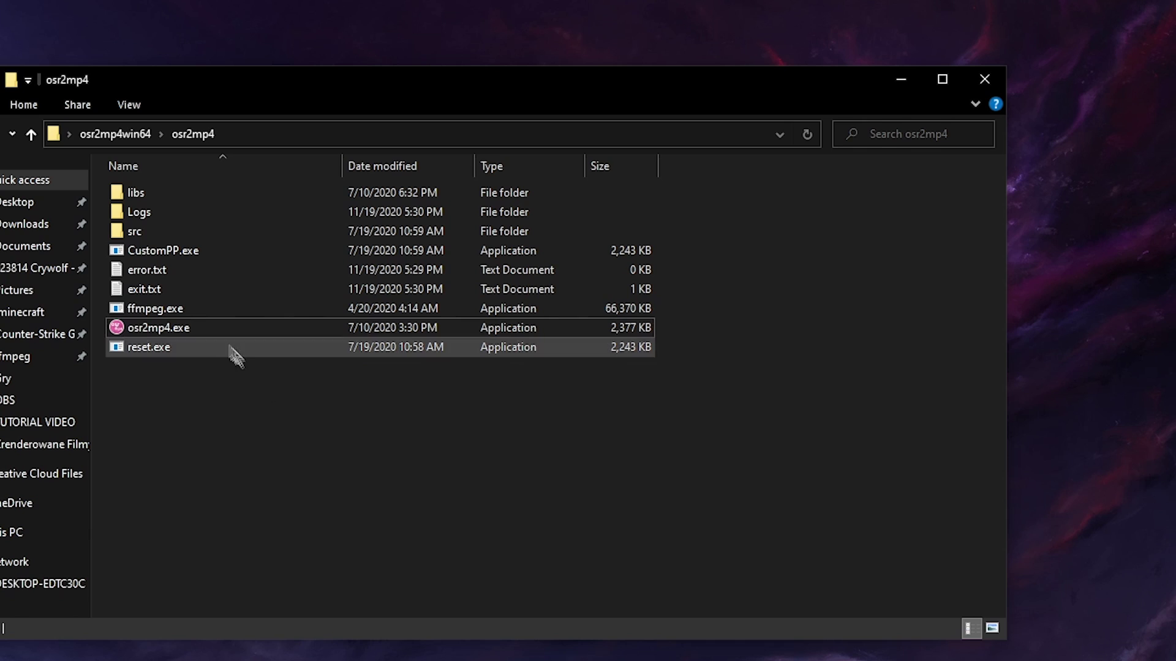
double_click(225, 332)
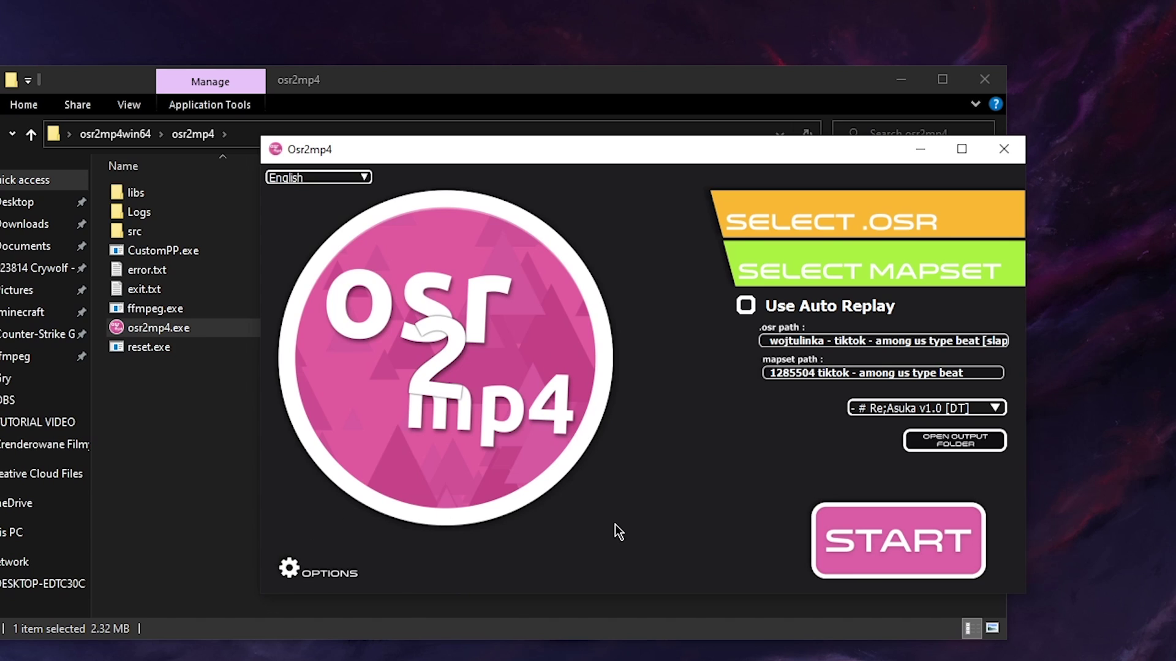
left_click(1004, 149)
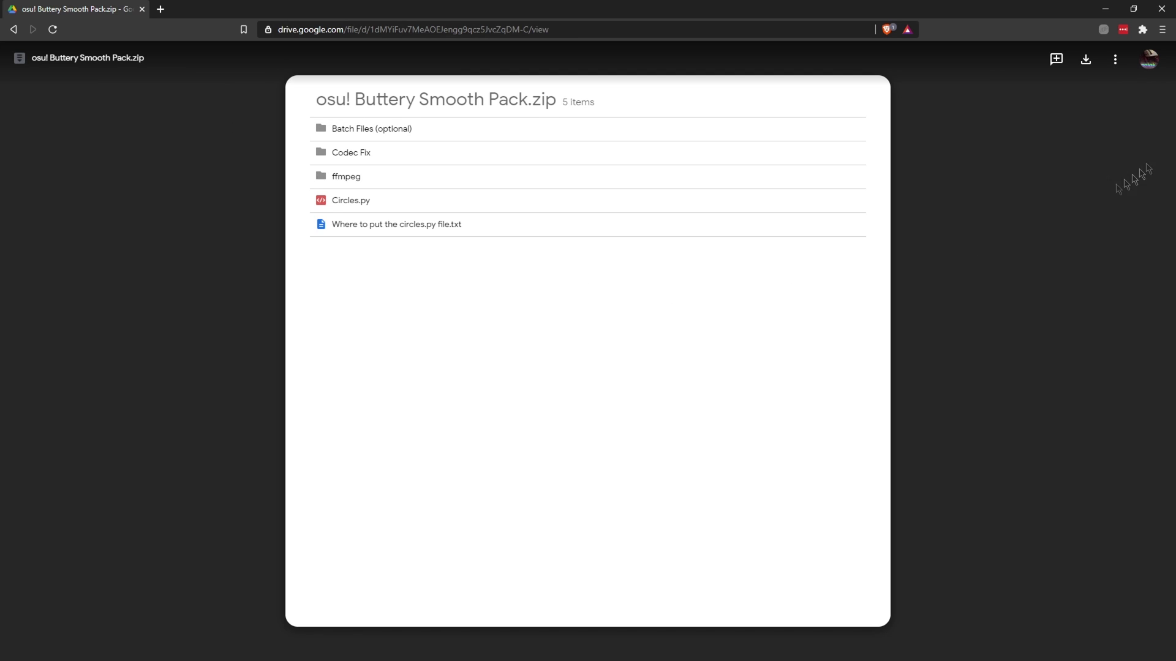
Download osu! Buttery Smooth Pack.zip, bypassing the too-large-to-scan warning
left_click(1086, 58)
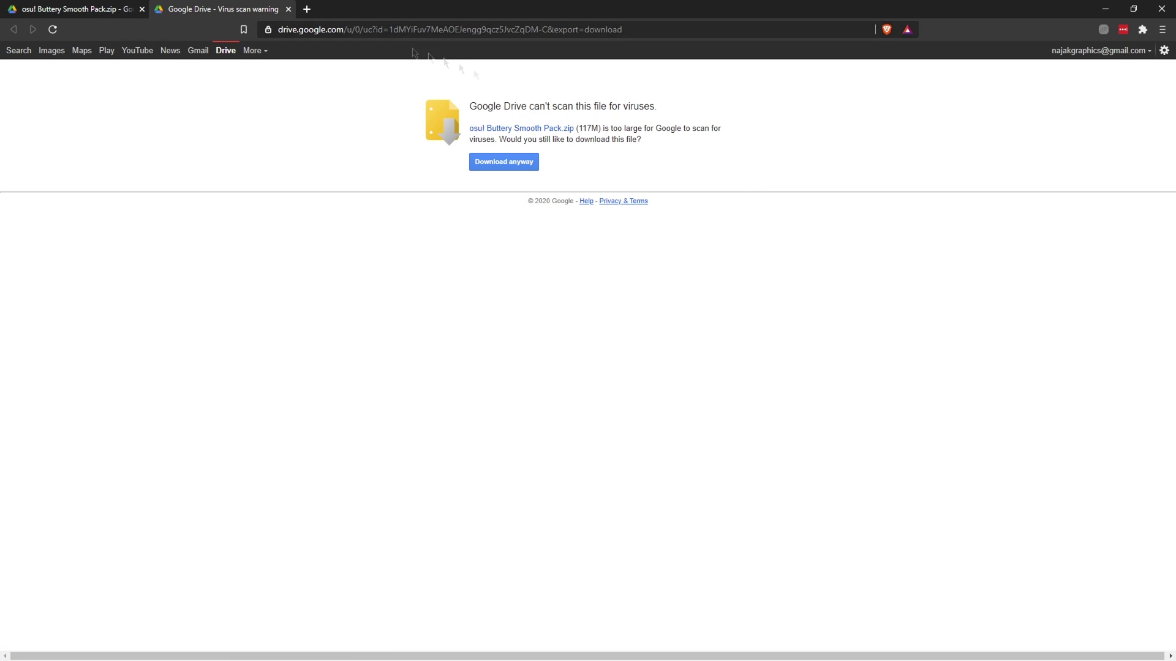
left_click(497, 163)
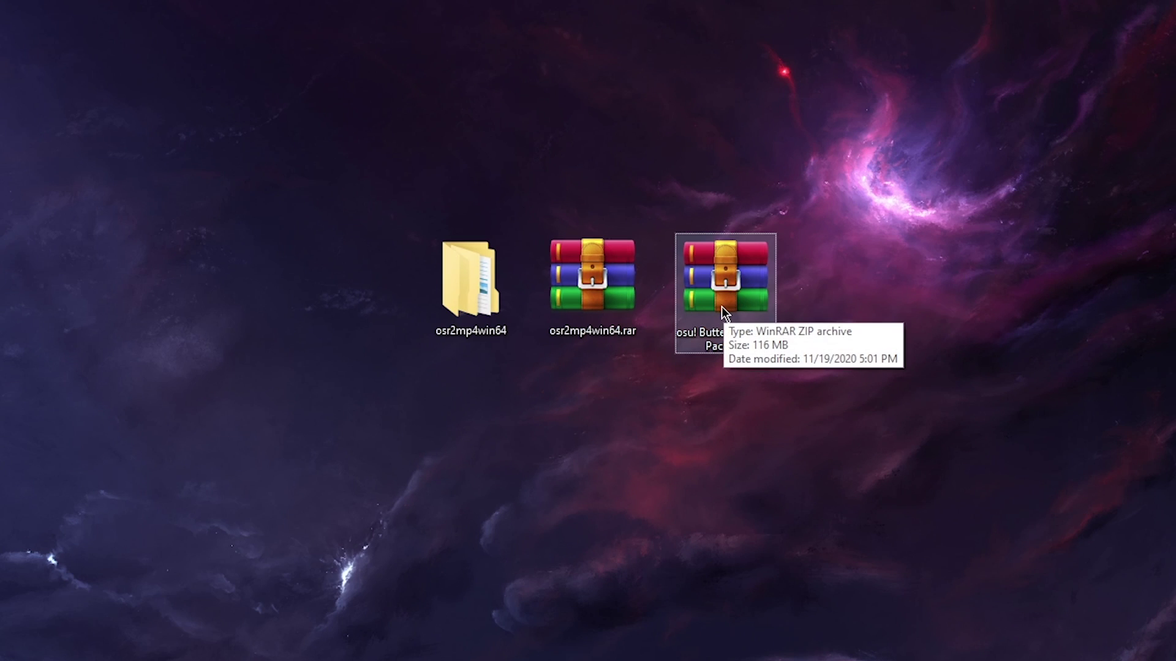
Extract the Buttery Smooth Pack zip into its own folder and open it
left_click(692, 248)
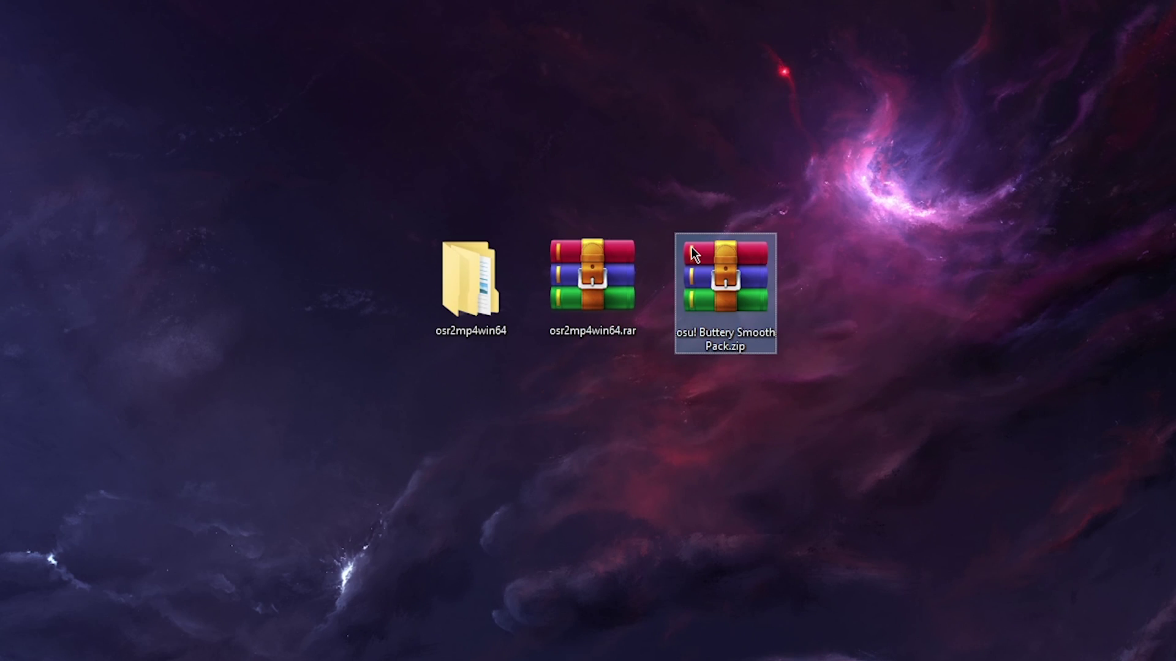
right_click(692, 248)
left_click(526, 360)
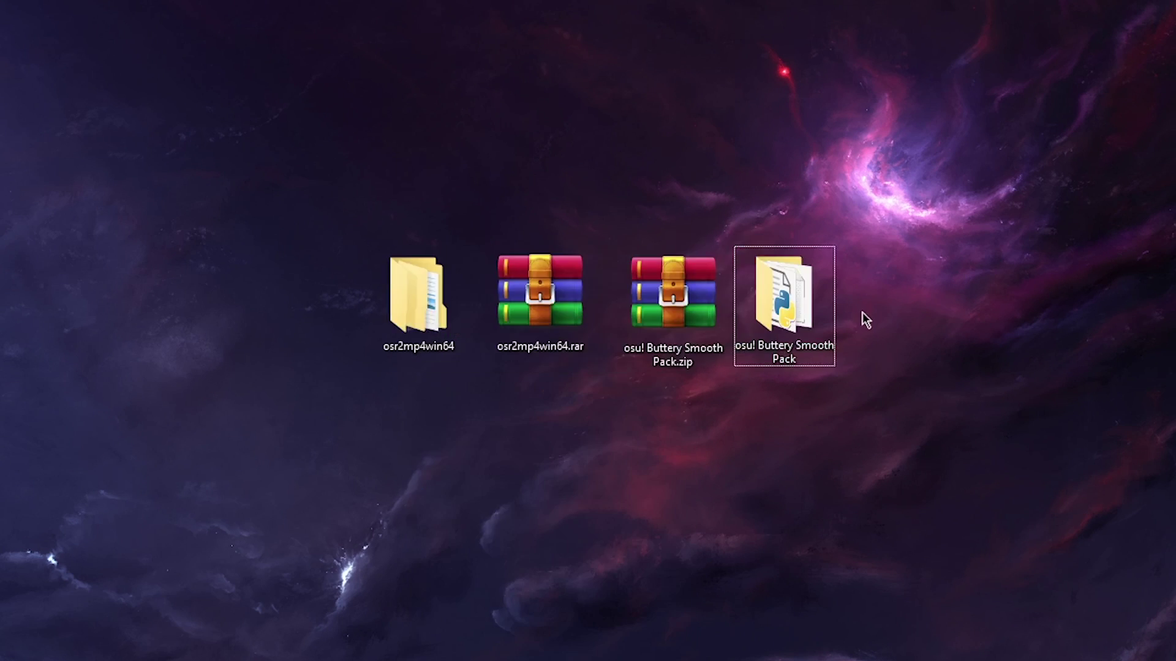
double_click(812, 306)
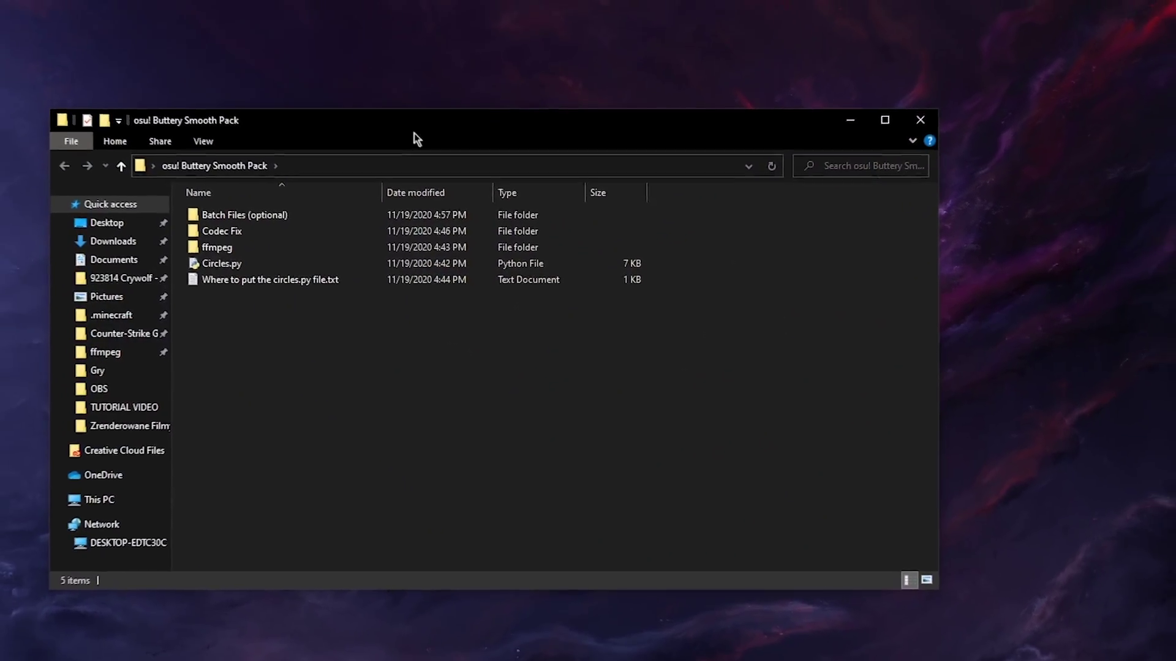
left_click_drag(416, 137, 458, 351)
Open the osr2mp4 folder in a second window and place it beside the pack window
double_click(471, 310)
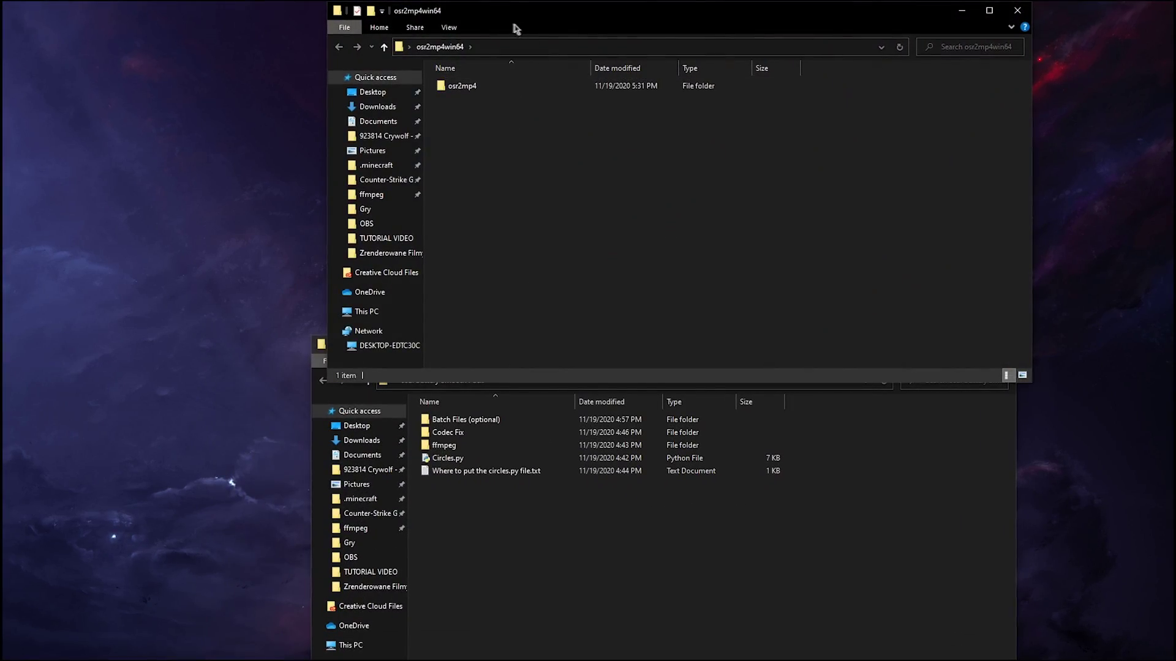
double_click(507, 90)
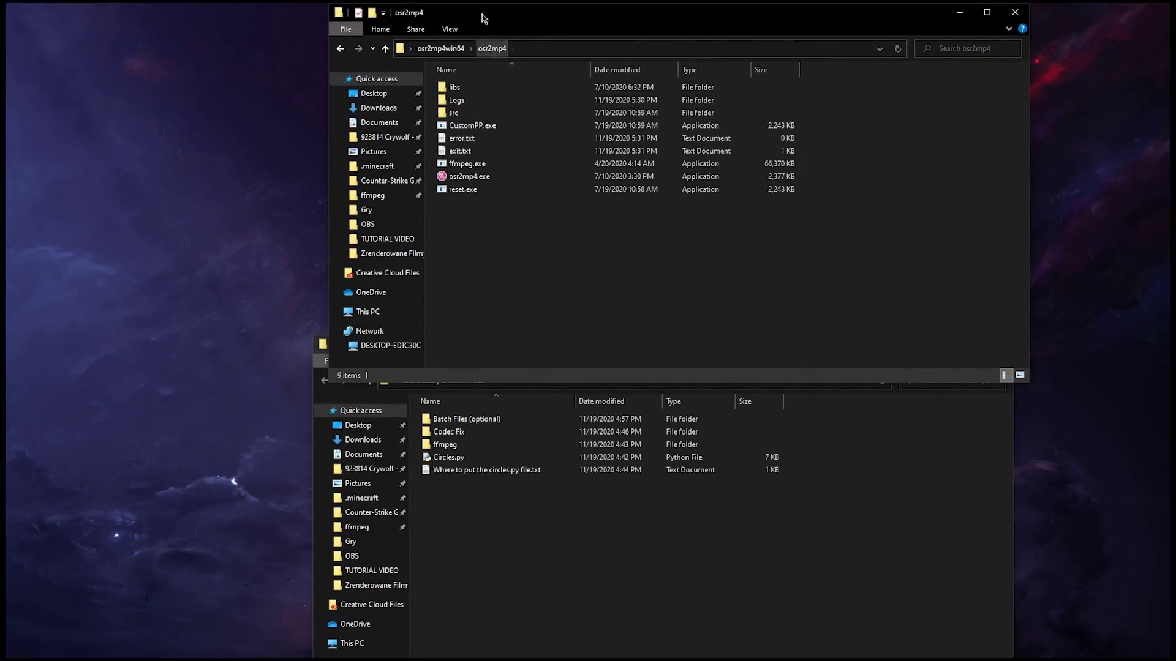
left_click_drag(482, 18, 200, 191)
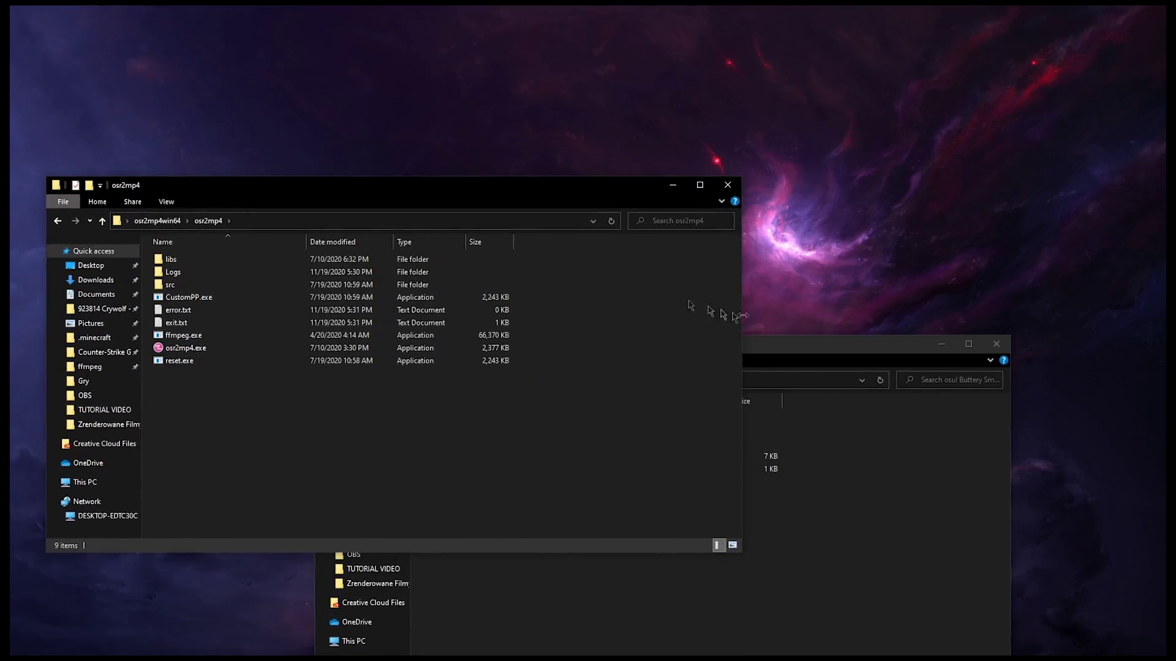
left_click_drag(808, 346, 980, 113)
left_click(741, 270)
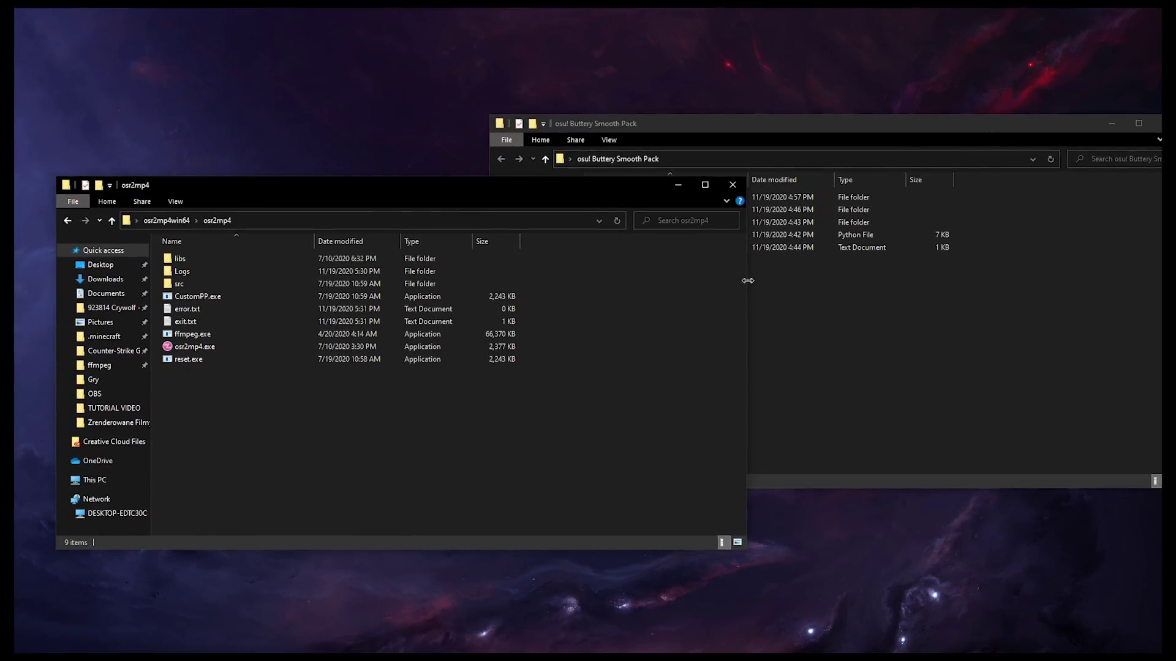
left_click_drag(747, 280, 421, 280)
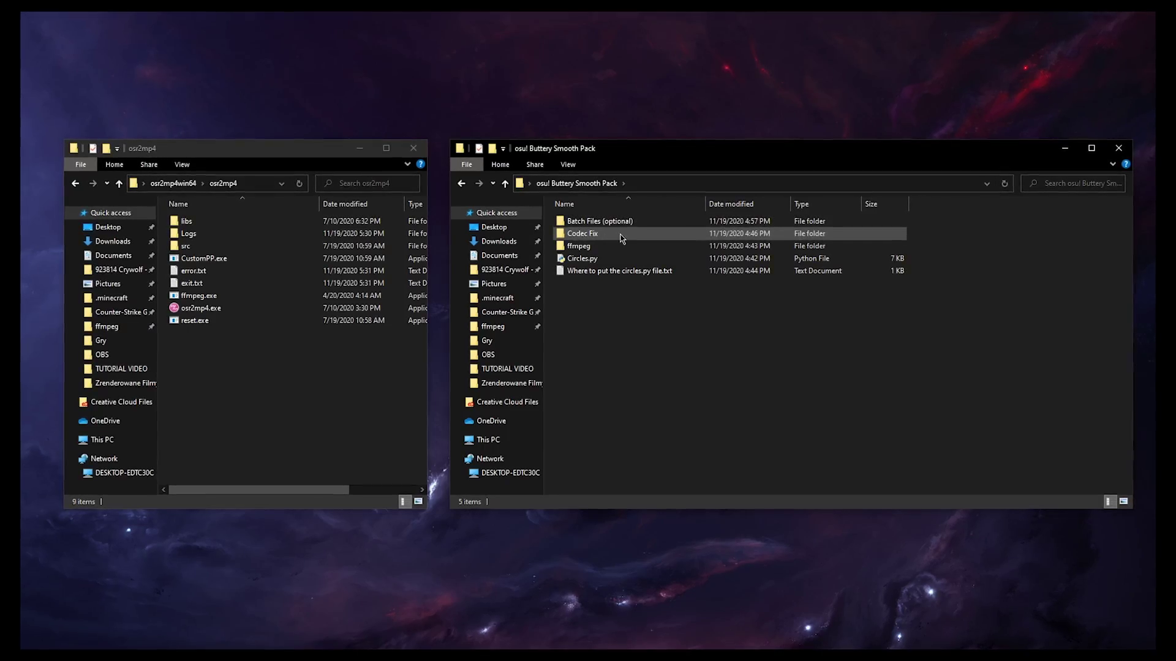
Move all 12 Codec Fix files into osr2mp4, replacing ffmpeg.exe, then go back up
double_click(587, 233)
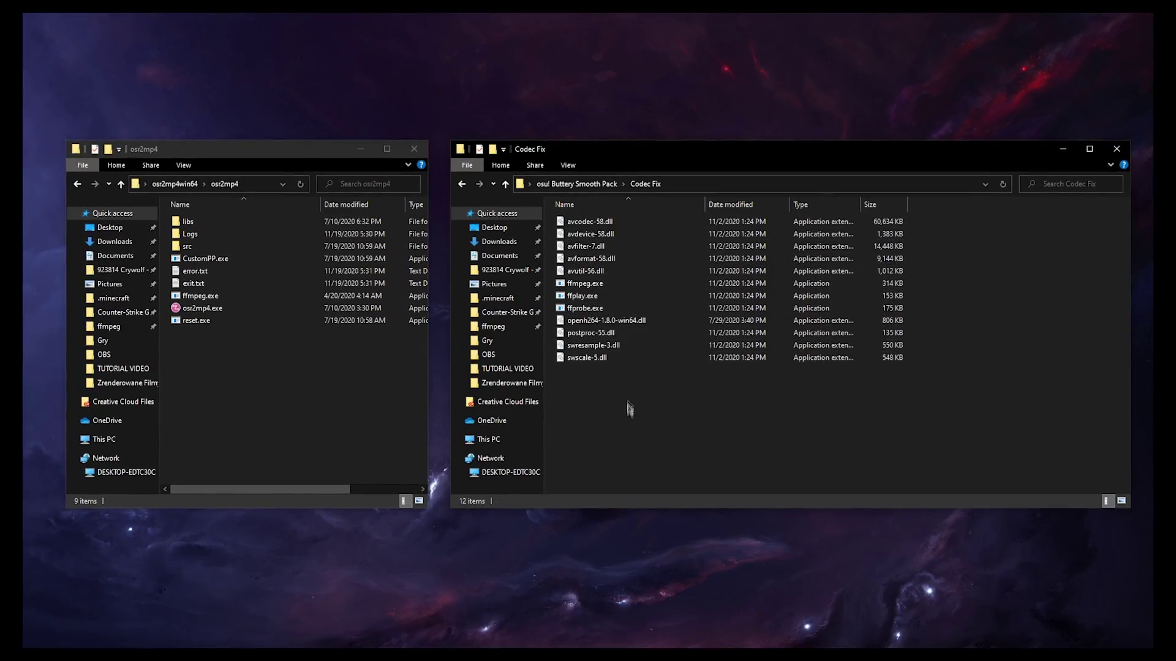
left_click_drag(629, 409, 612, 428)
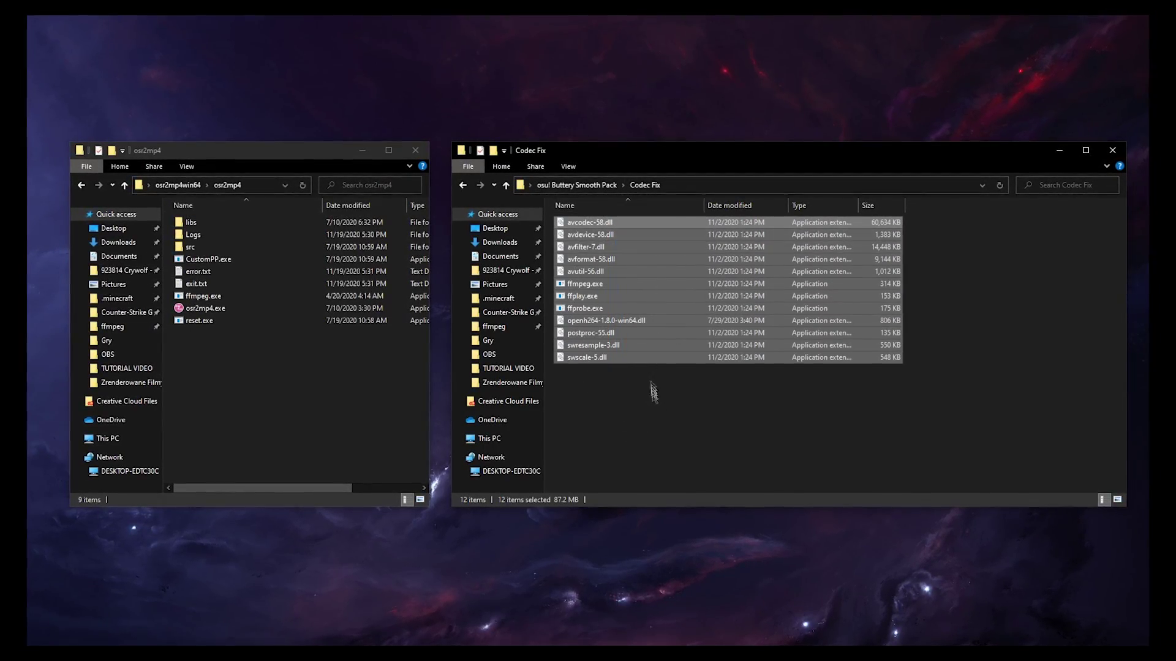
left_click_drag(588, 236, 285, 338)
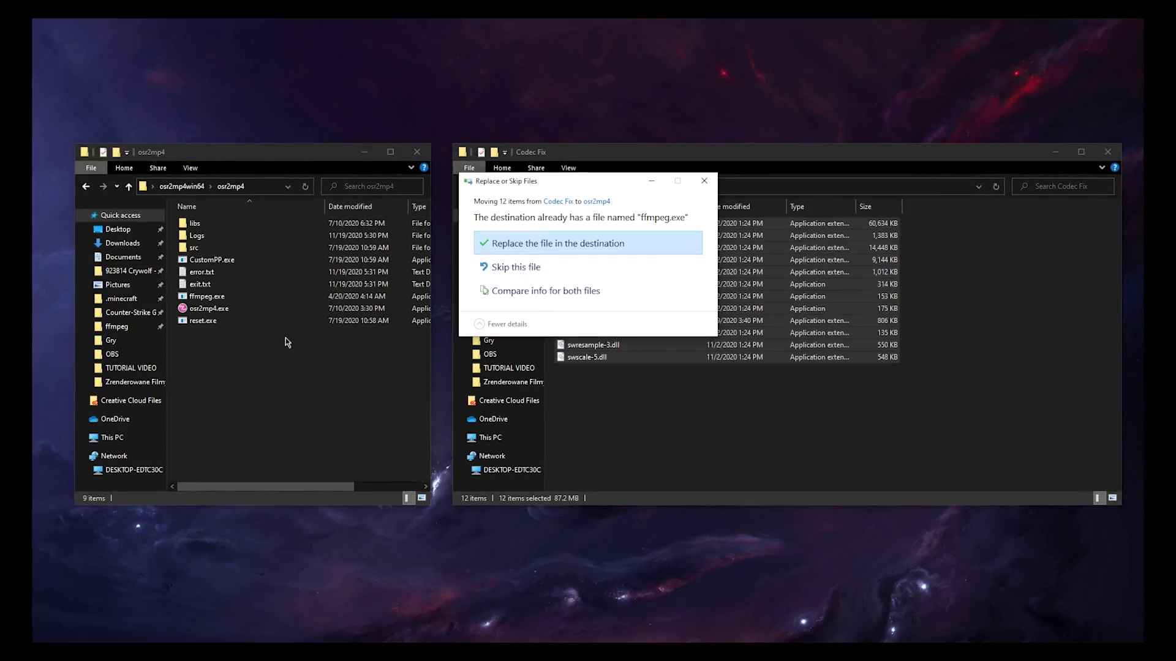
left_click(515, 243)
key("alt+Up")
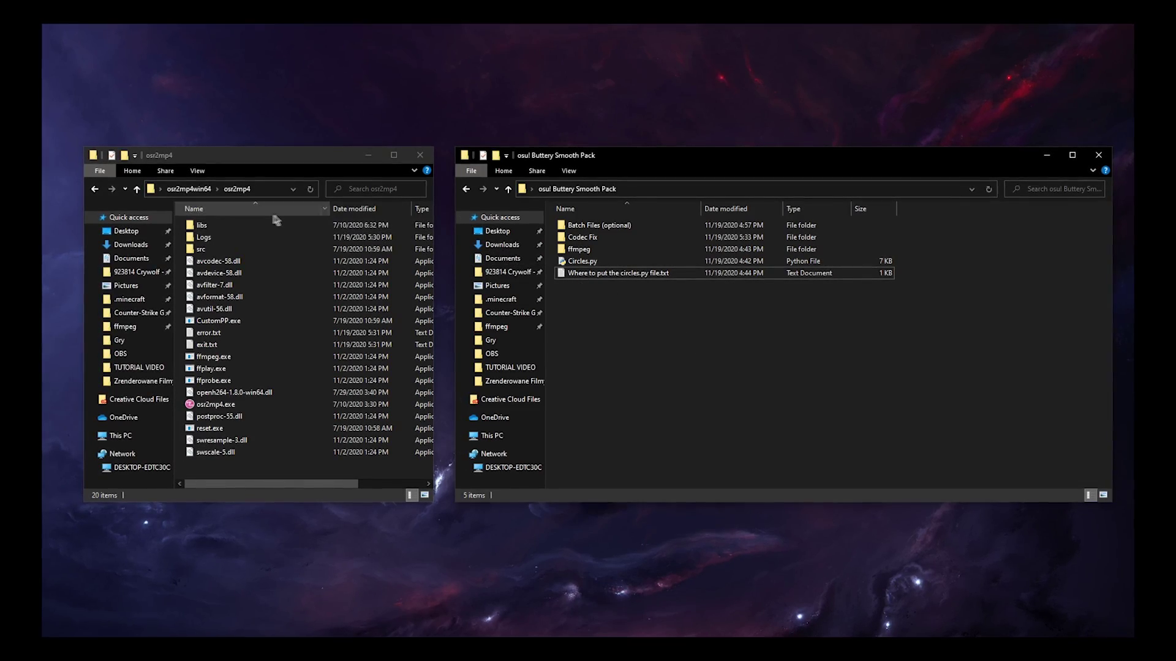
Browse to libs\pythonlib\Lib\site-packages\osr2mp4\ImageProcess\PrepareFrames\HitObjects
double_click(233, 226)
double_click(234, 226)
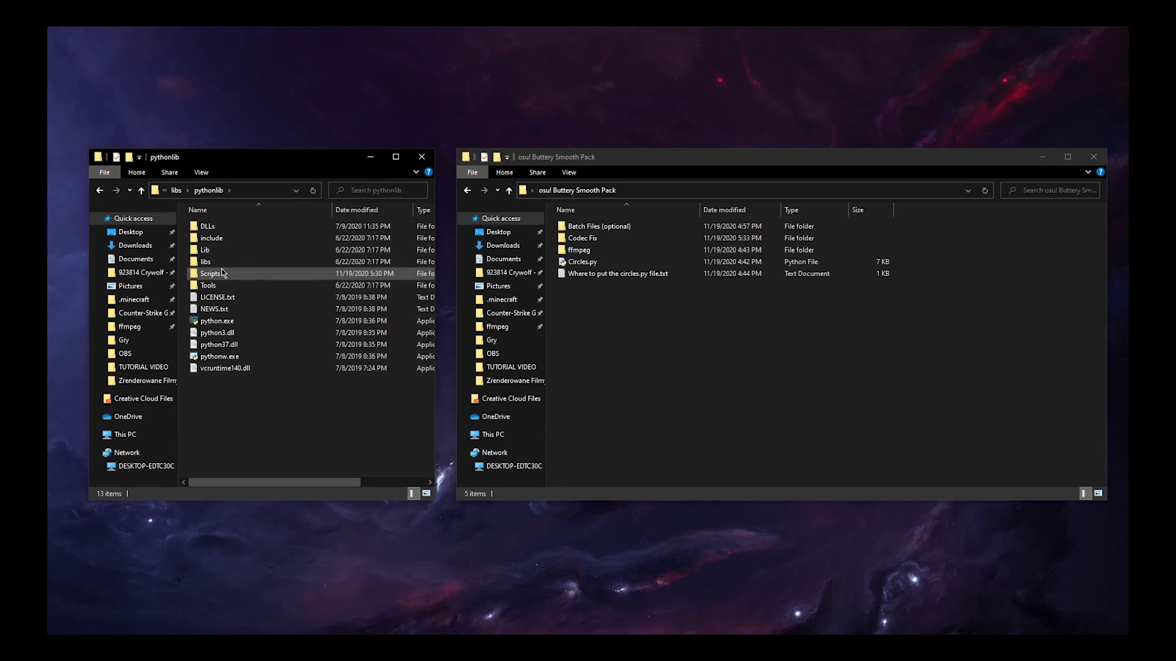
double_click(208, 250)
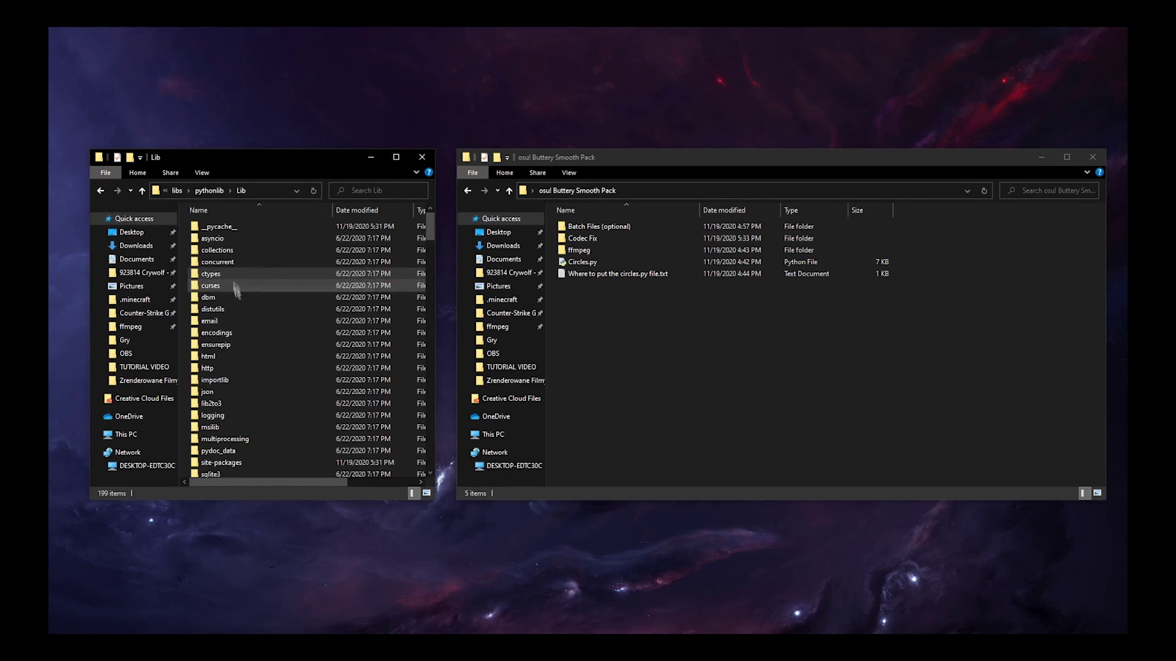
double_click(229, 464)
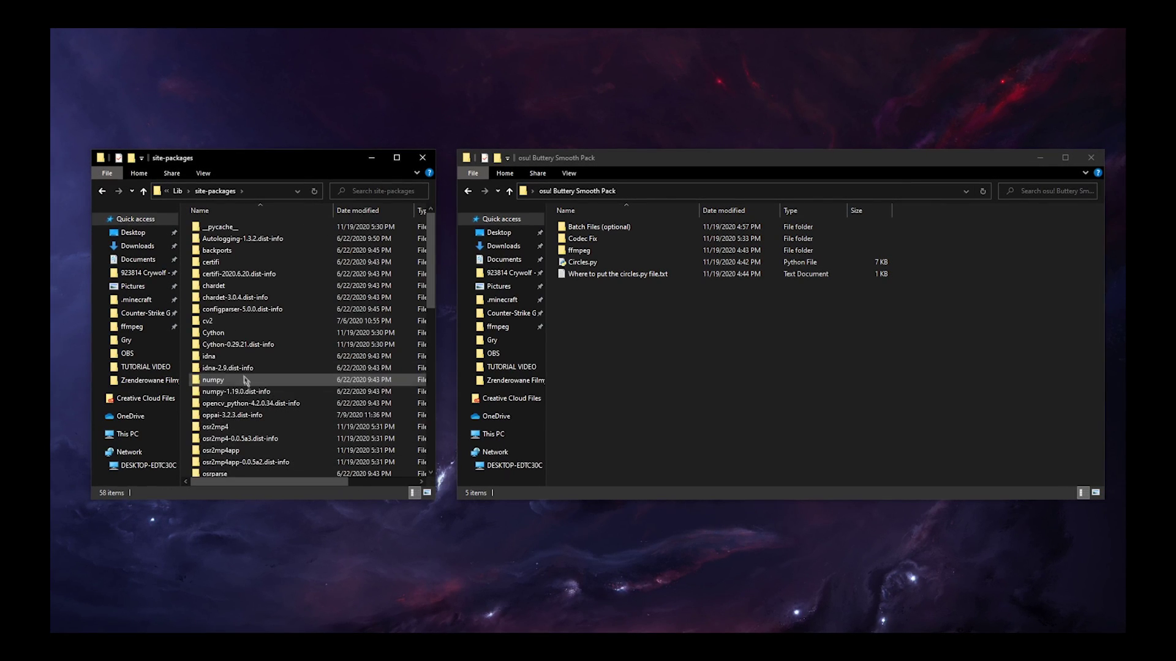
double_click(229, 428)
double_click(256, 276)
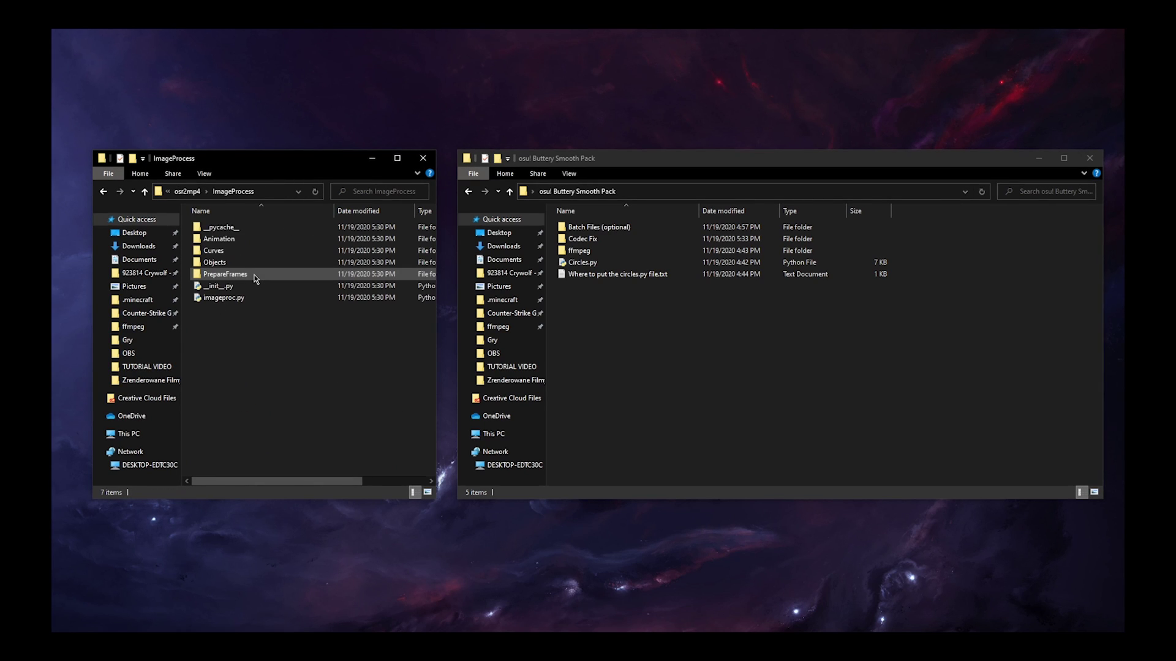
double_click(257, 275)
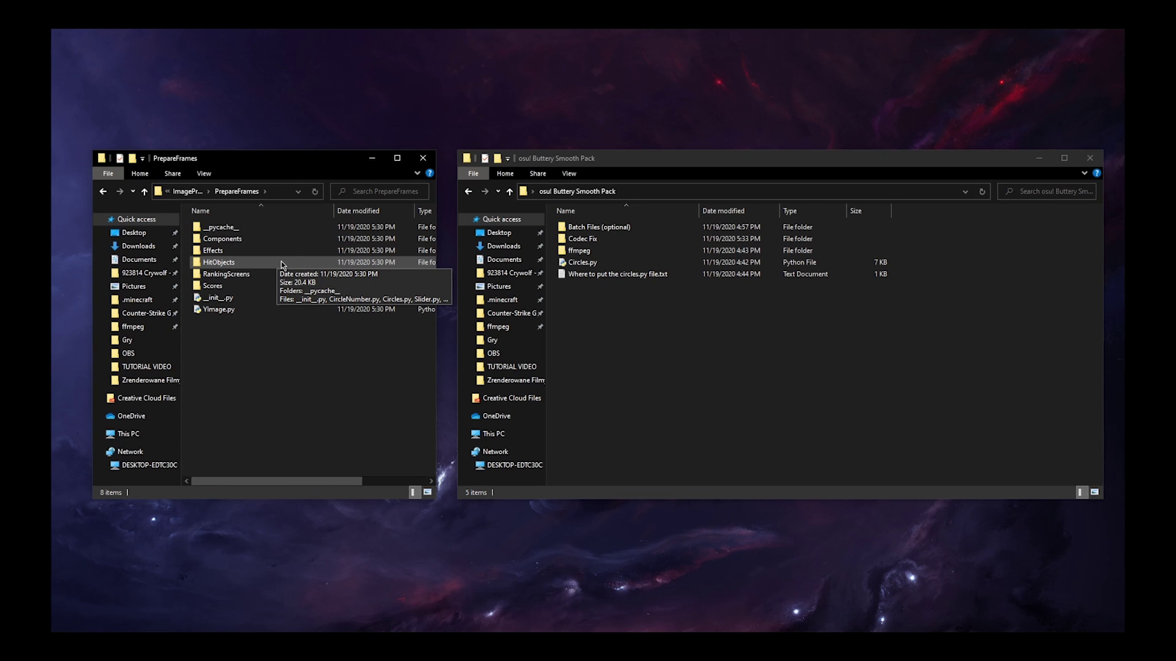
double_click(282, 263)
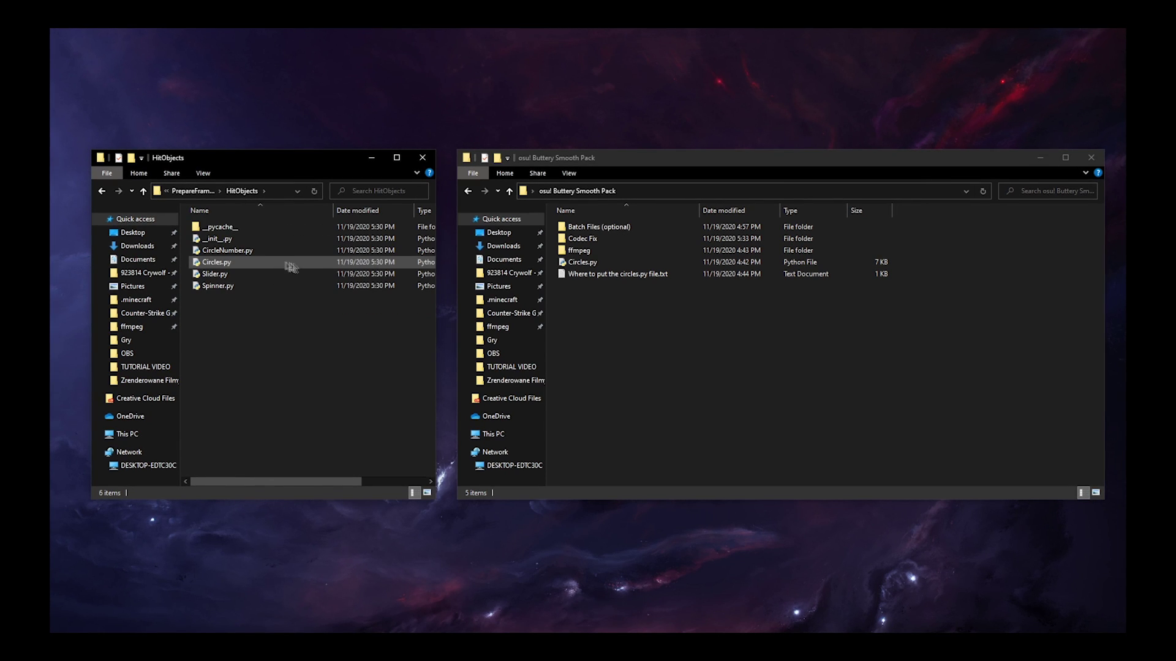
Replace Circles.py in HitObjects with the pack's Circles.py, then return to osr2mp4
left_click(622, 263)
left_click_drag(490, 294, 350, 320)
left_click(557, 252)
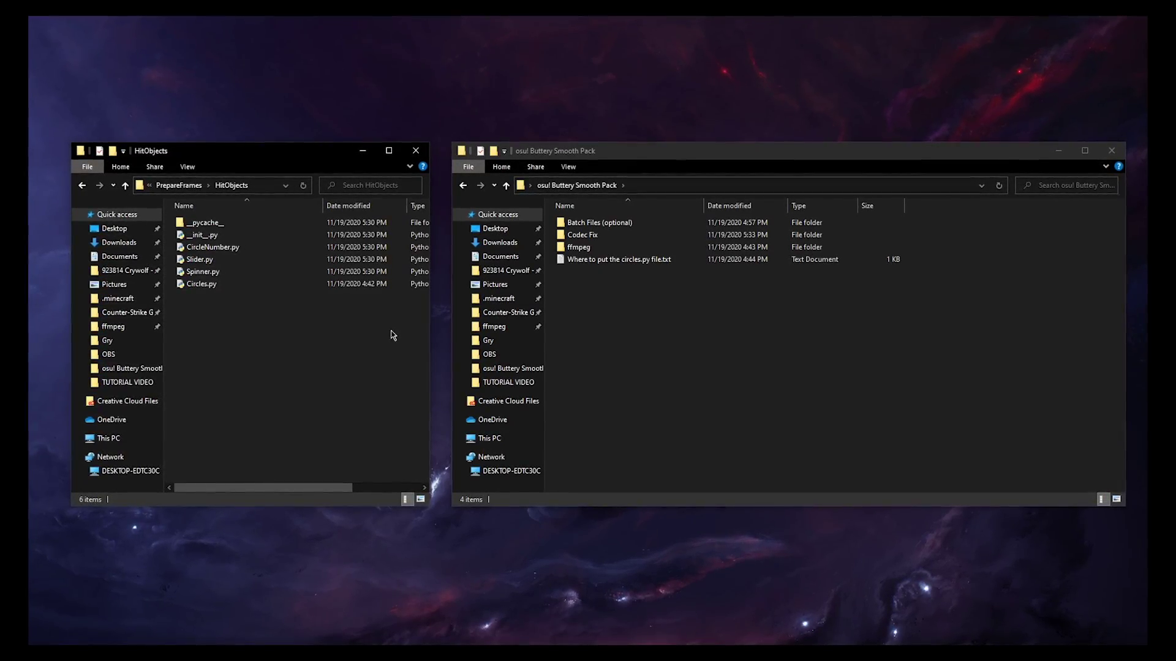
key("alt+Left")
key("alt+Left")
key("alt+Left")
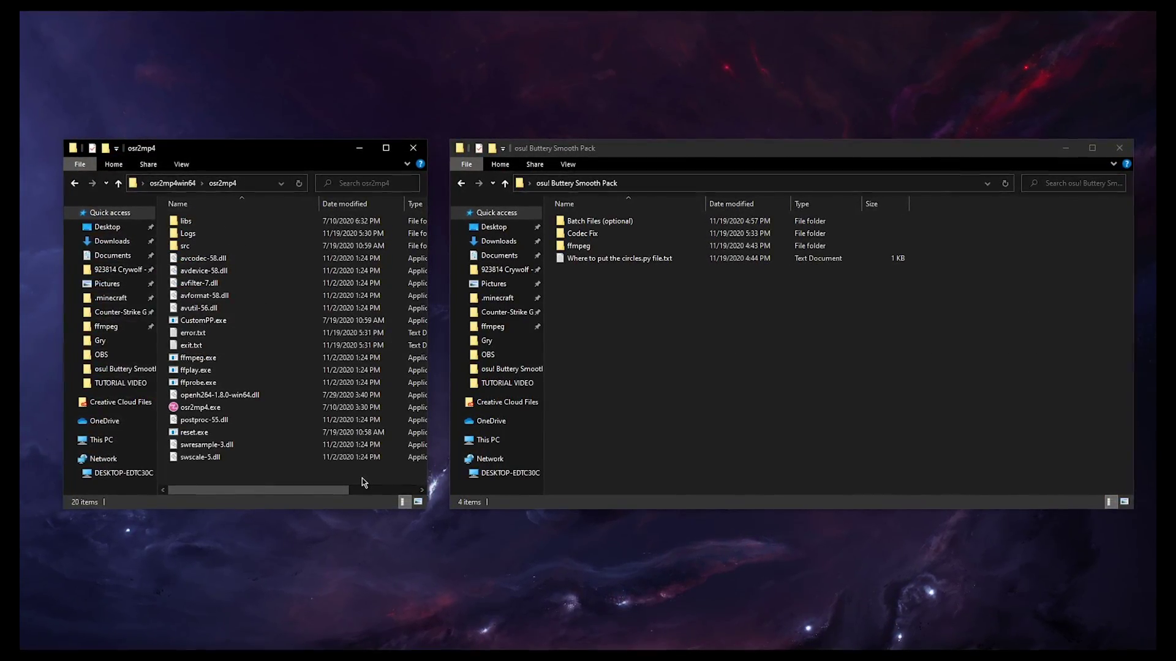
Launch osr2mp4 and bring up its render options
left_click(236, 410)
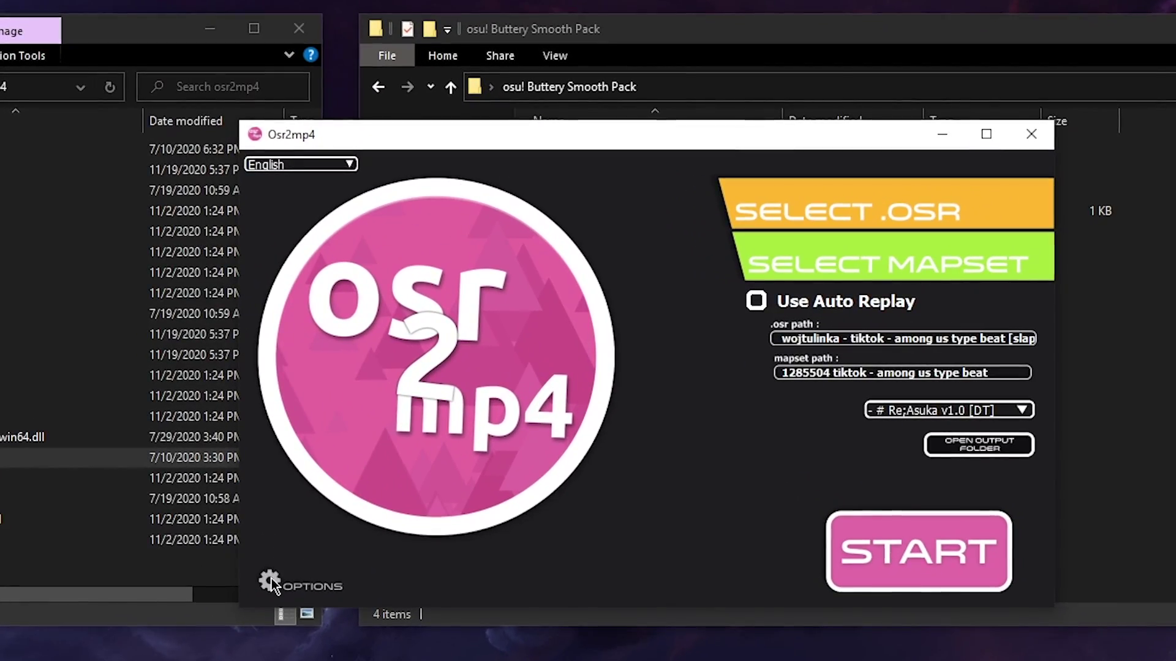
left_click(389, 487)
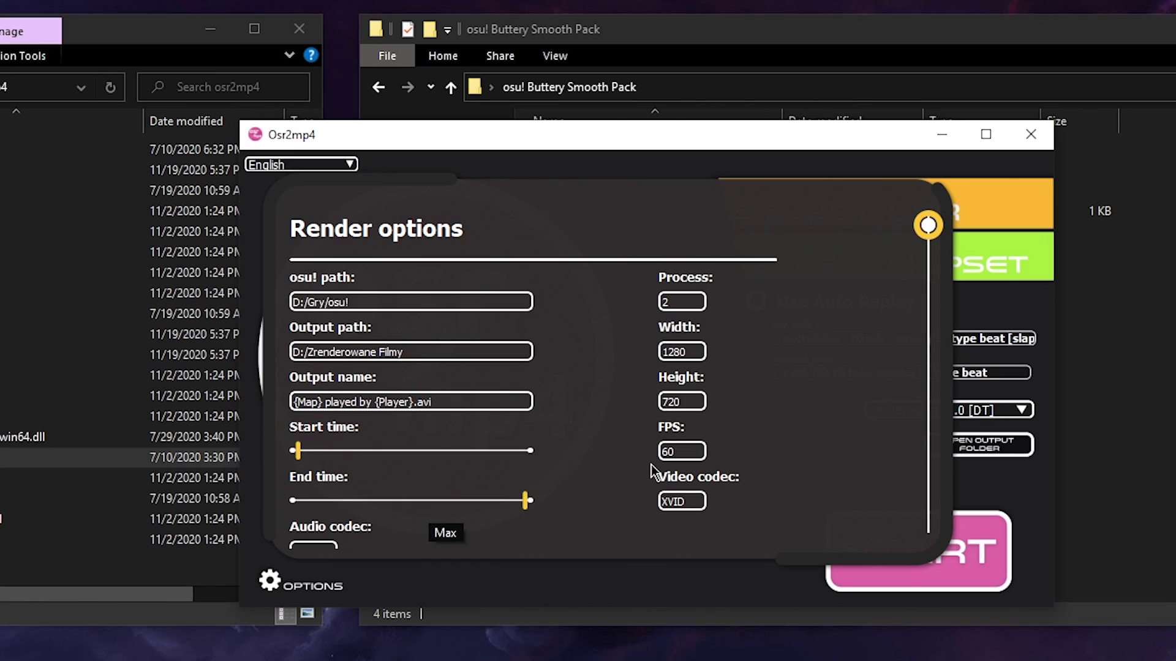
double_click(692, 353)
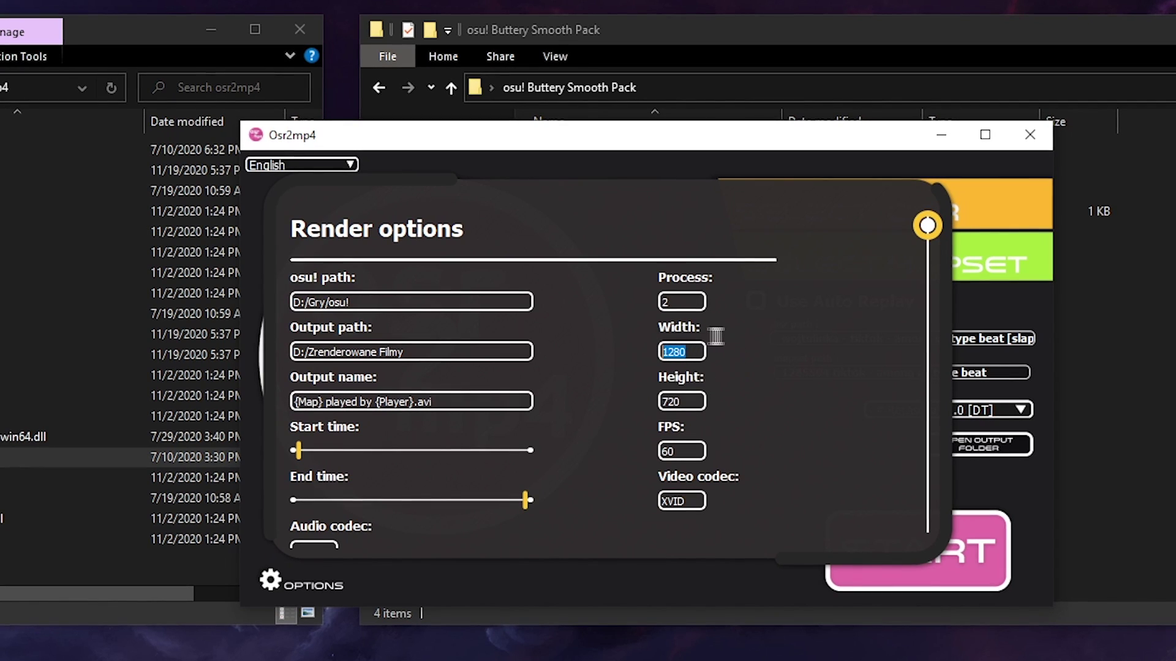
left_click(692, 369)
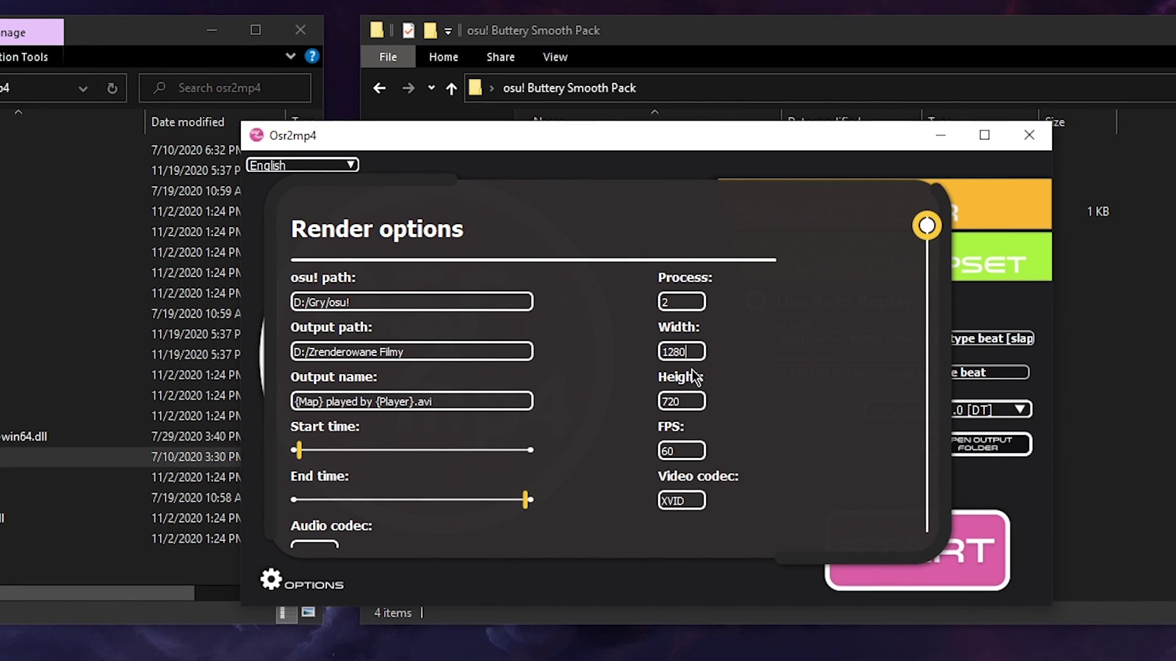
Set video codec X264, FPS 960, width 1920 and height 1080
left_click(698, 501)
key("ctrl+a")
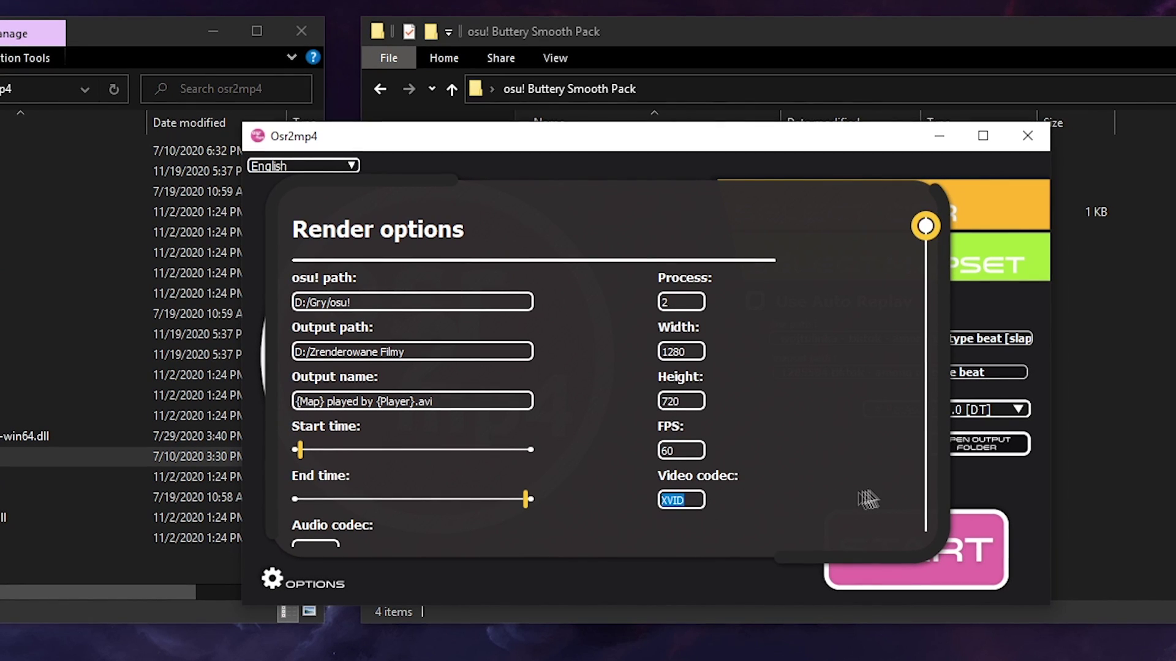
type("X2")
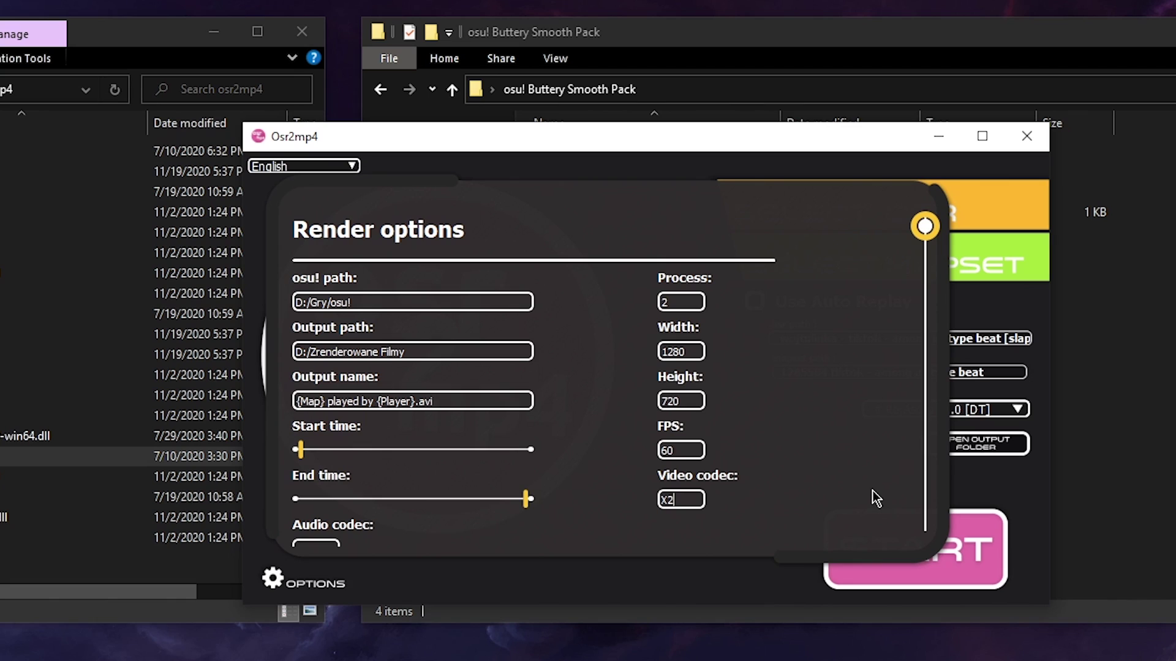
type("64")
key("shift+Tab")
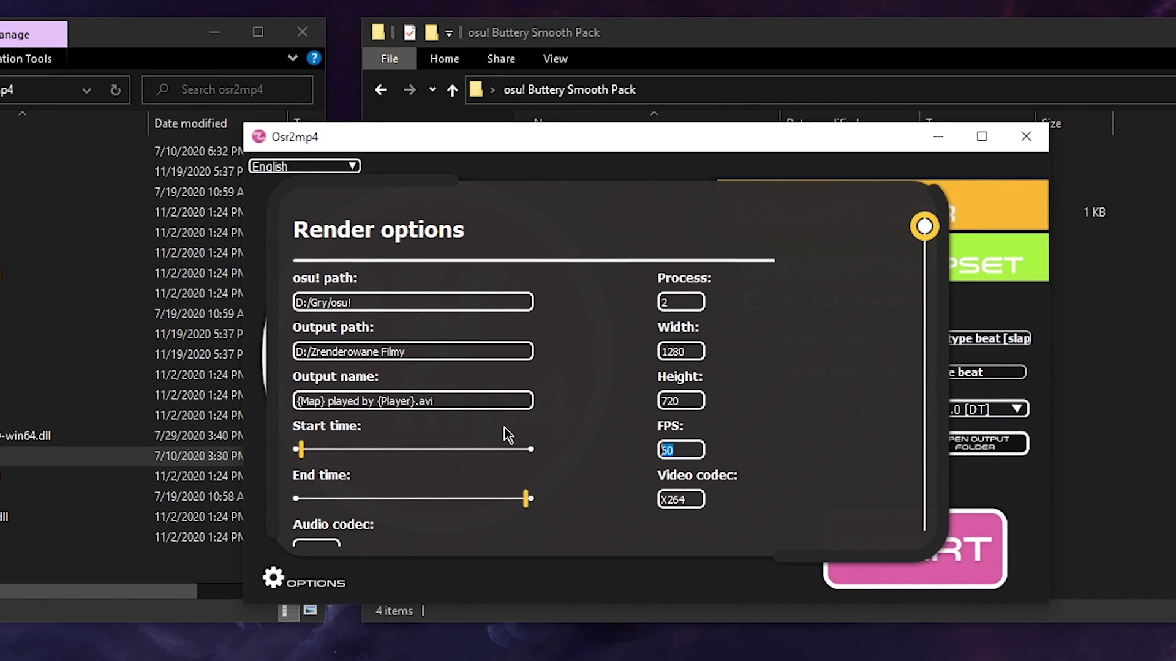
type("960")
double_click(676, 357)
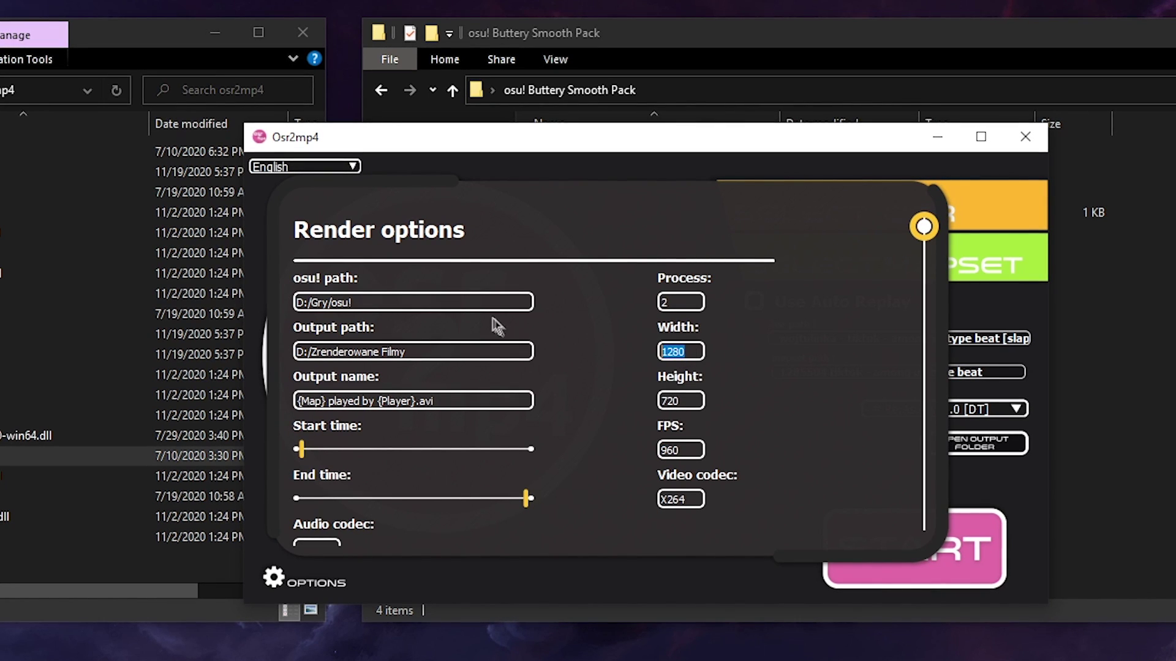
type("1920")
key("Tab")
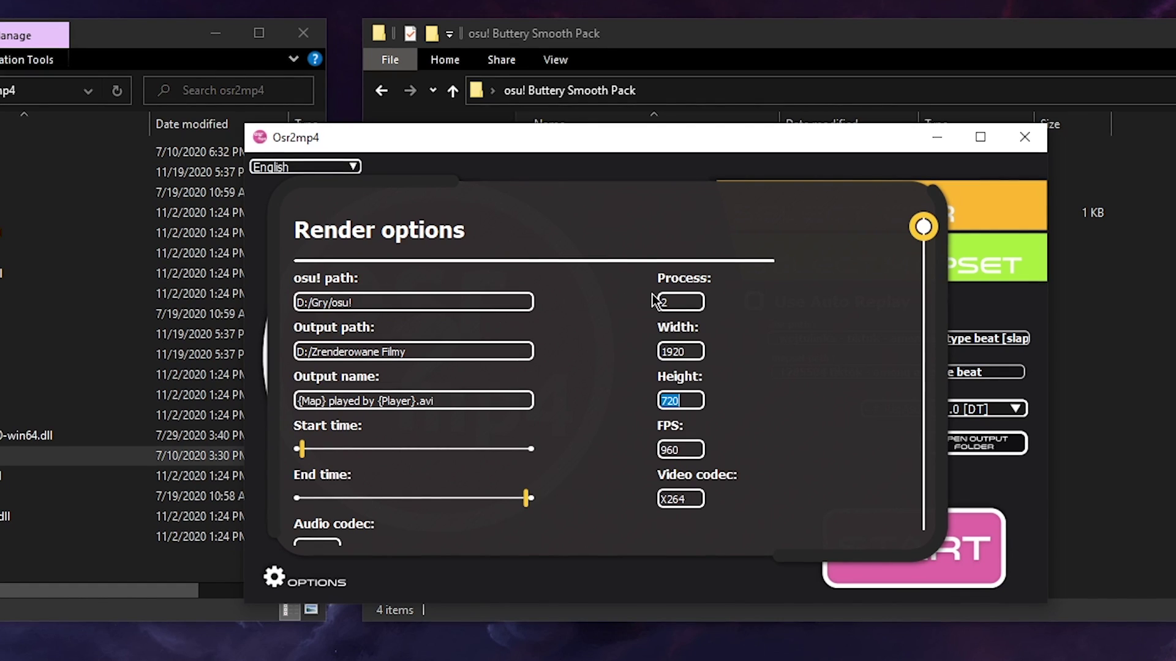
type("1080")
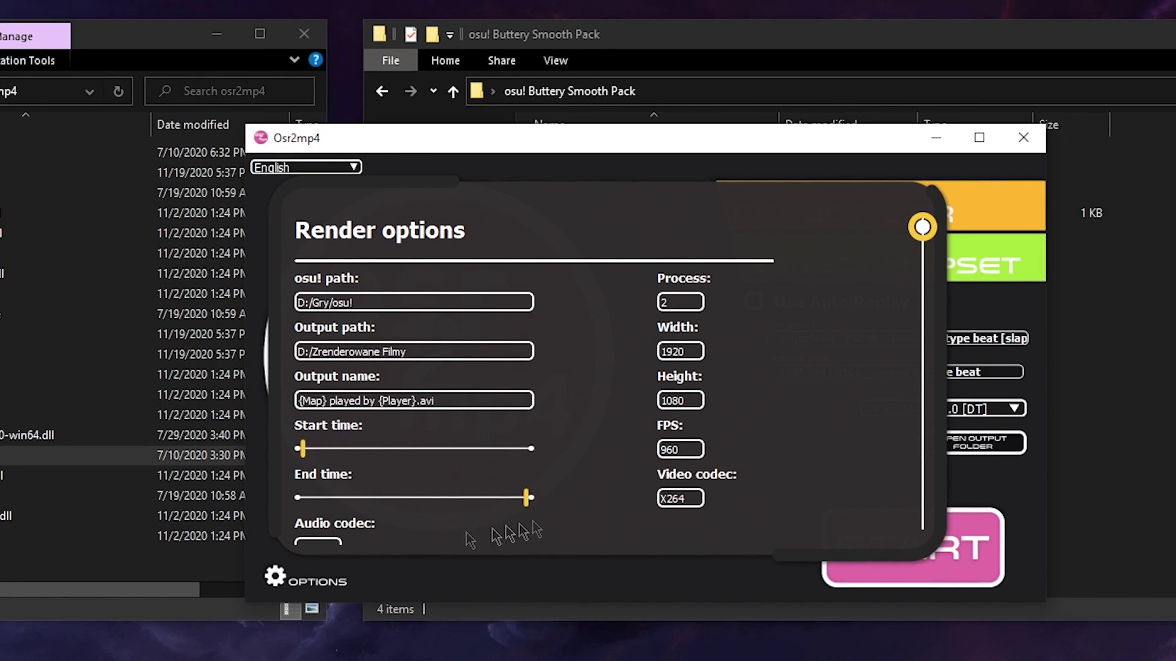
Set the output file name to output.mp4
left_click_drag(484, 399, 298, 401)
left_click(420, 399)
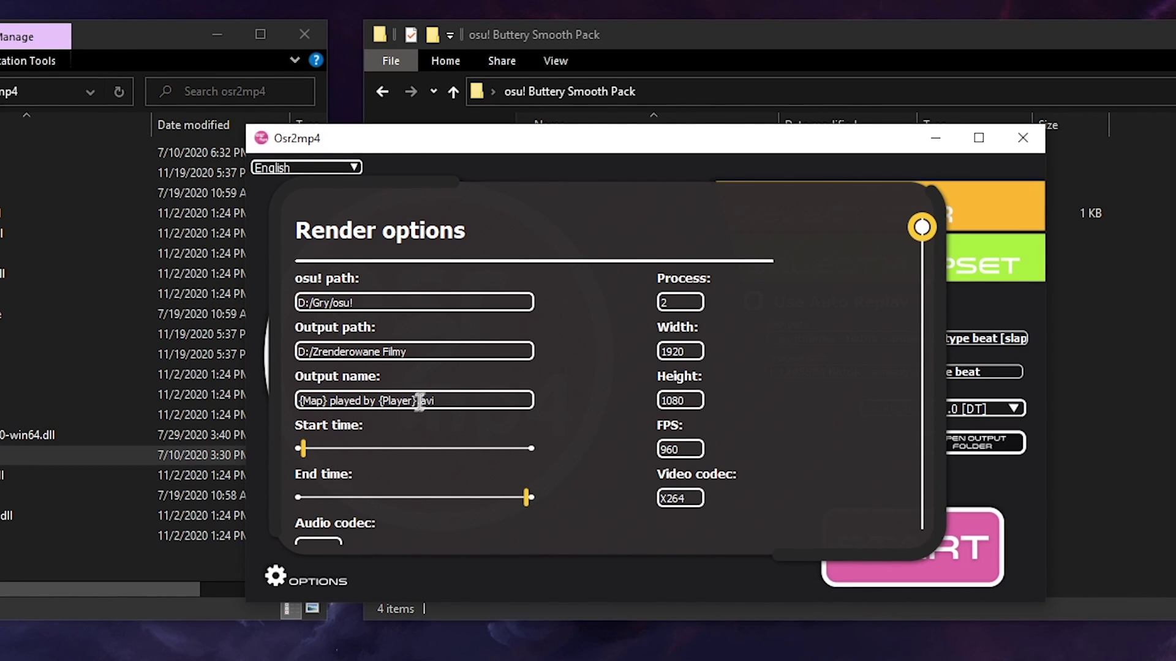
key("ctrl+a")
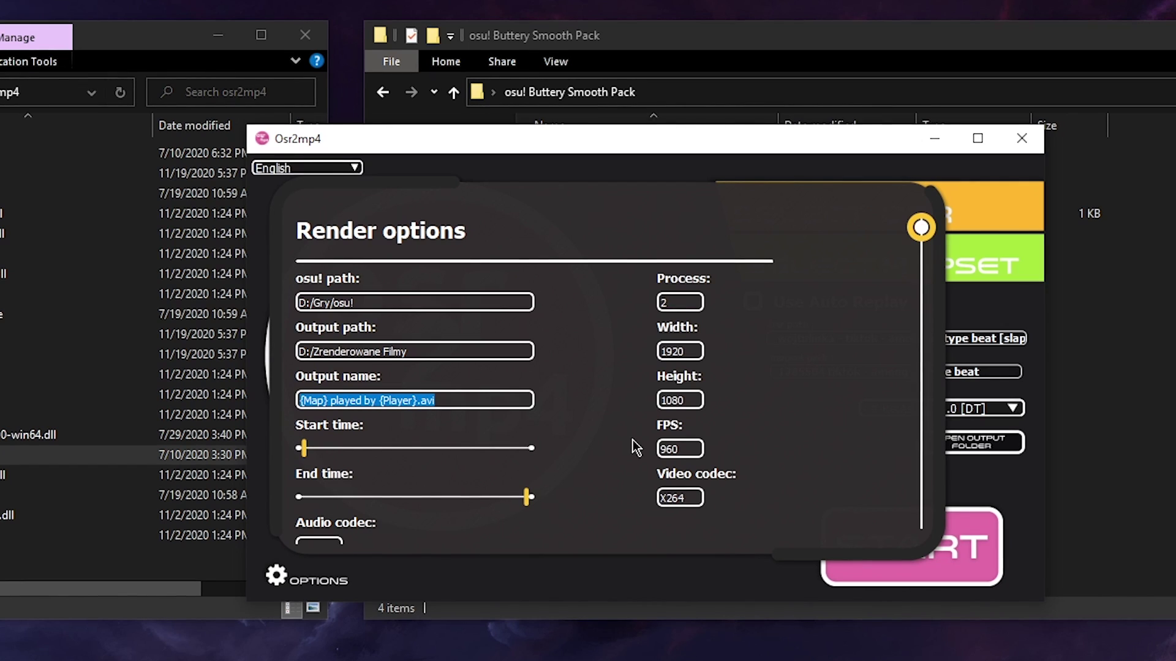
type("output.mp4")
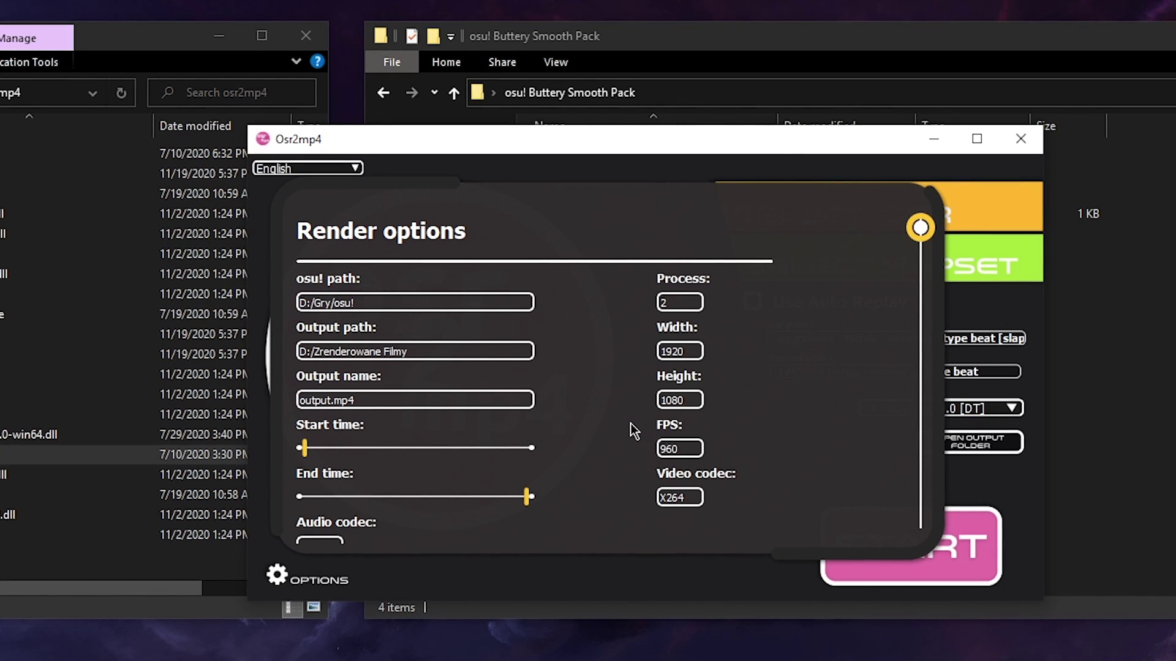
Enable the FFmpeg video writer and change -crf from 23 to 15
left_click_drag(920, 227, 928, 536)
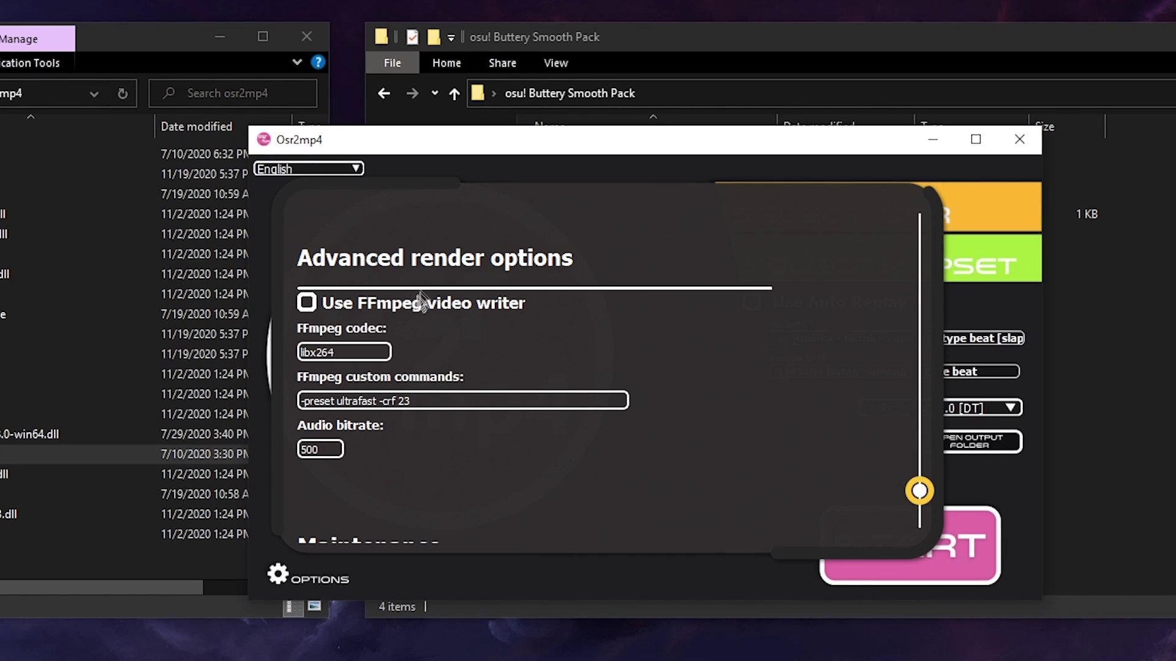
left_click(307, 302)
left_click(306, 310)
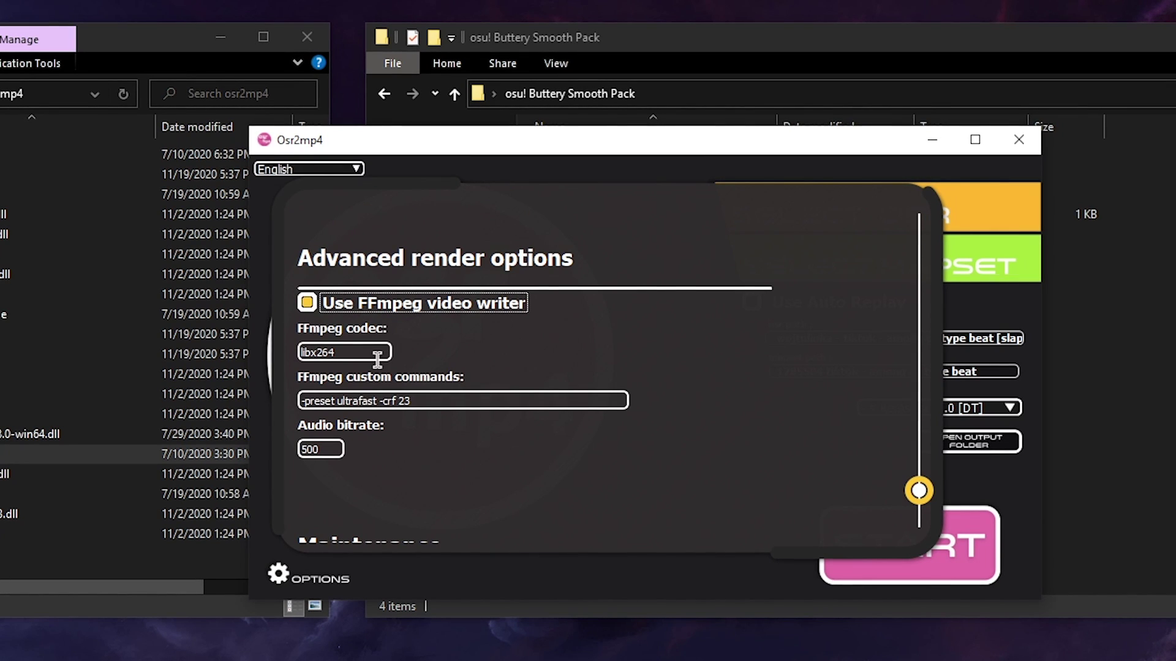
double_click(403, 402)
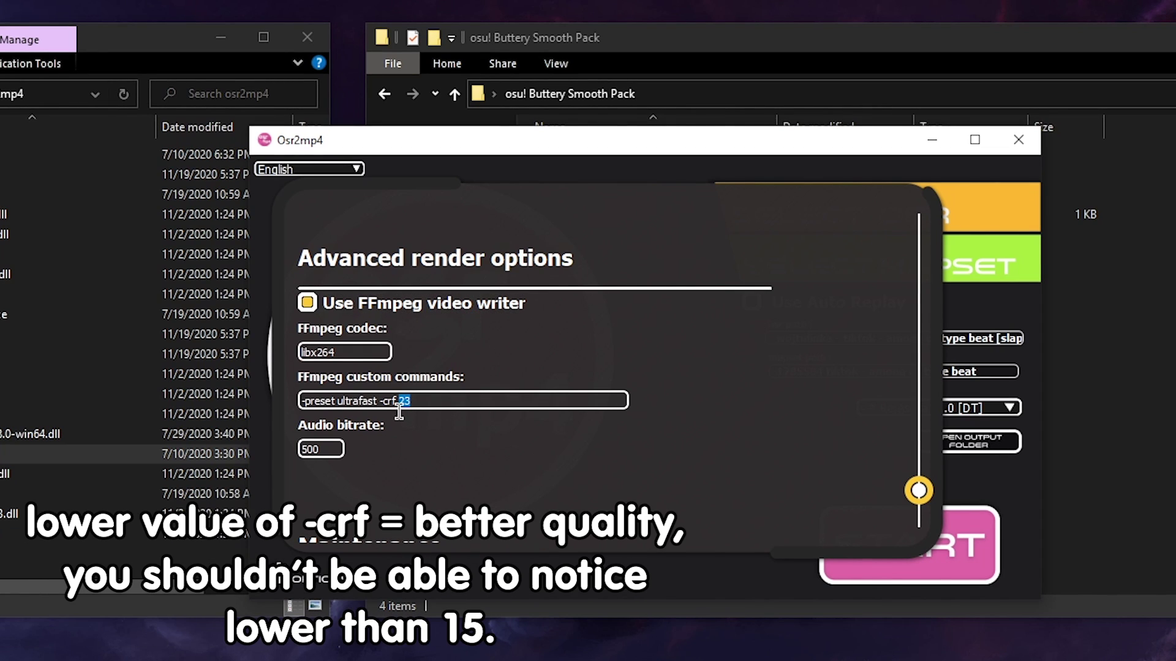
type("23")
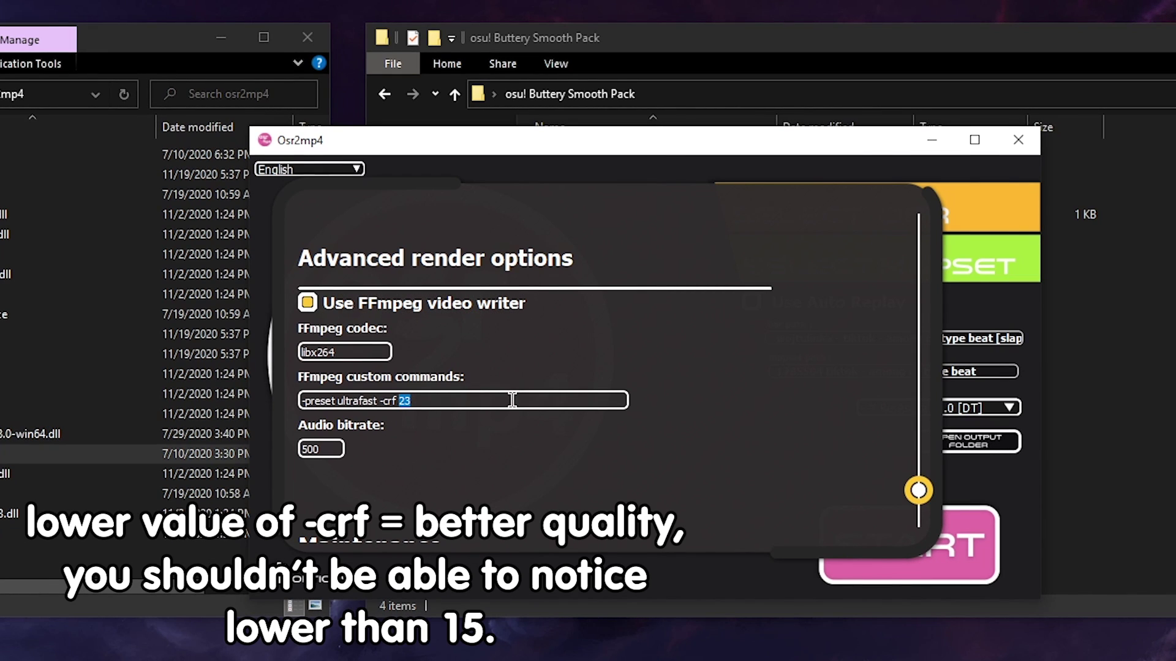
type("15")
Set the audio bitrate to 1000
scroll(578, 480, "down", 1)
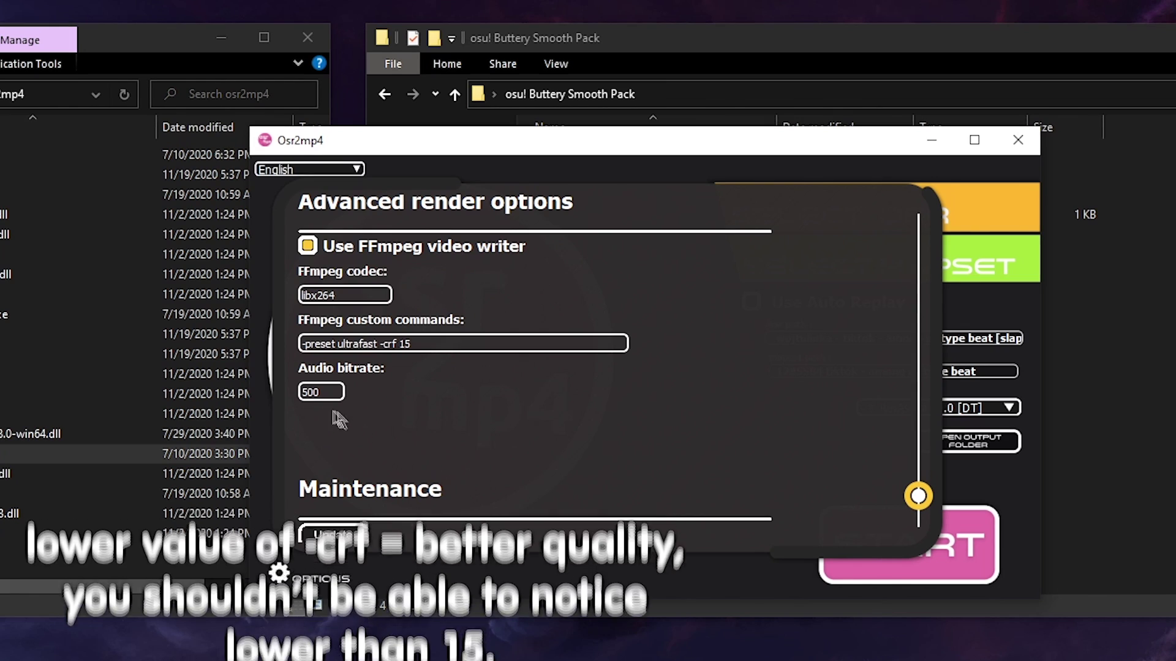
left_click(307, 393)
type("1000")
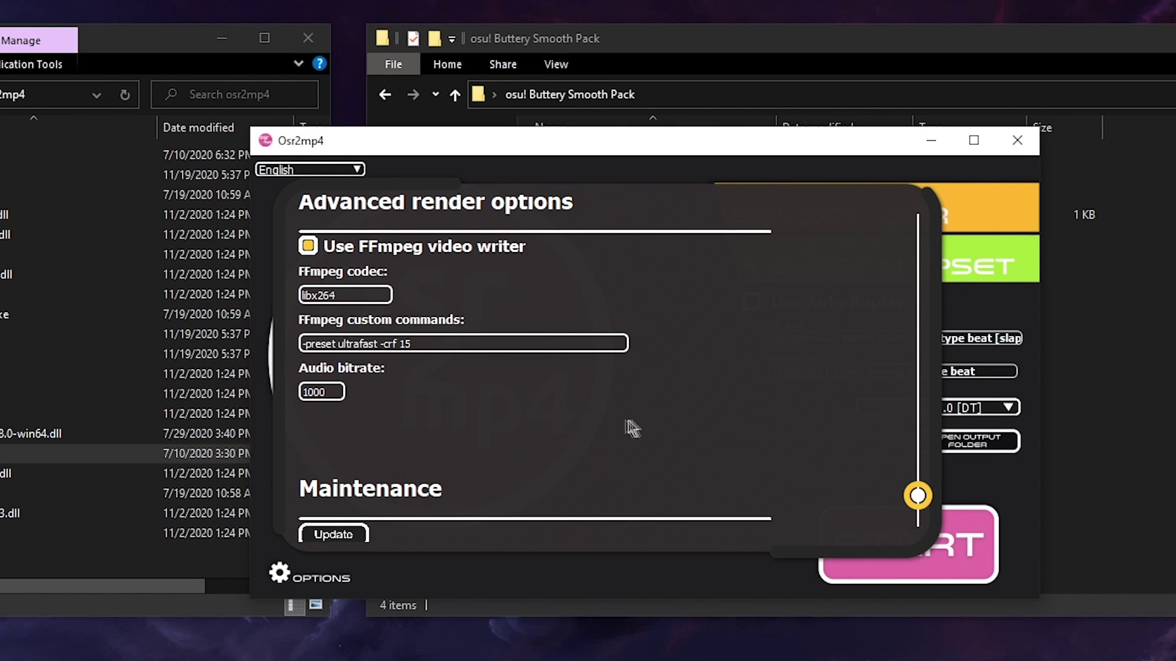
Load the tiktok among us type beat replay and its mapset from the Replays folder
left_click(964, 477)
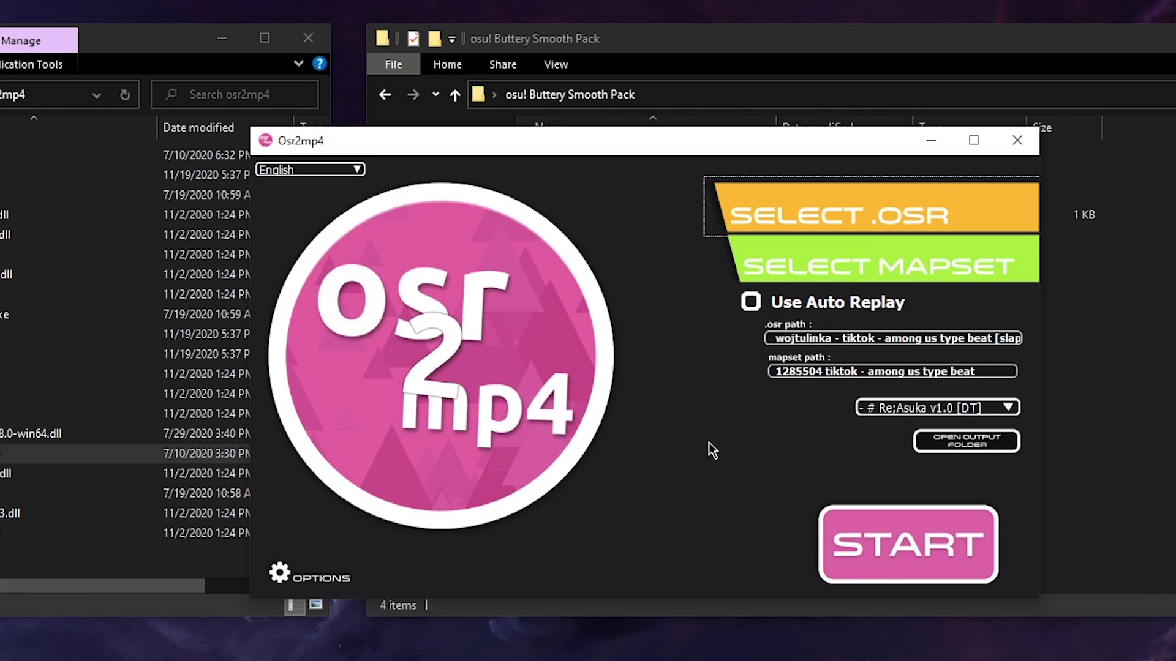
left_click(791, 215)
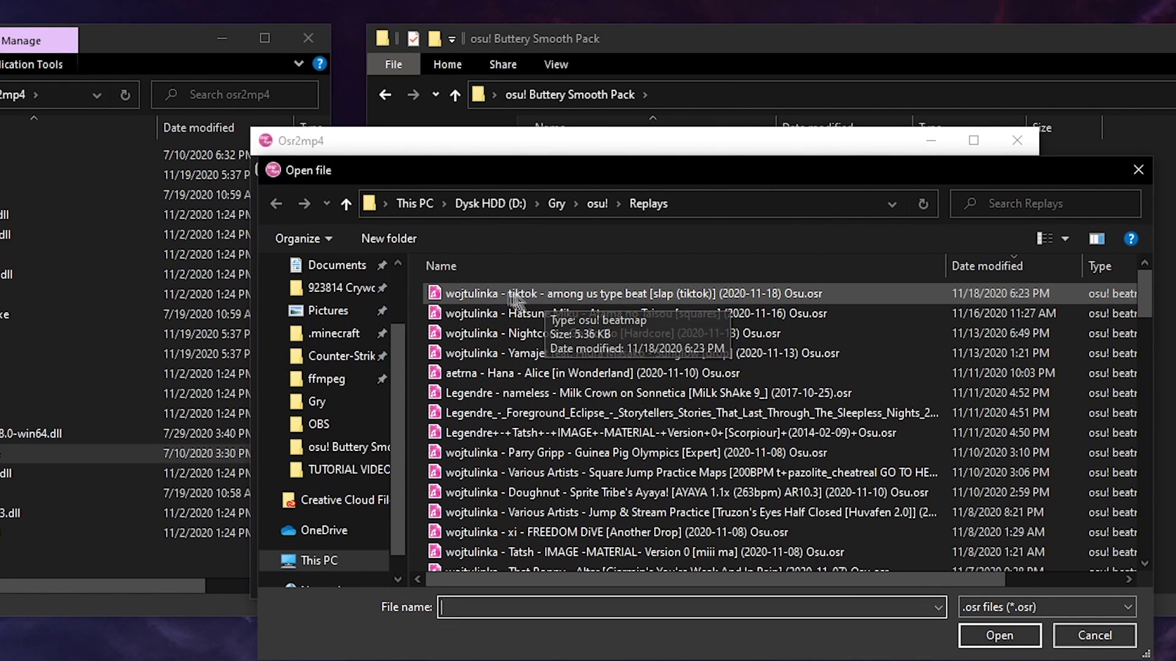
double_click(582, 299)
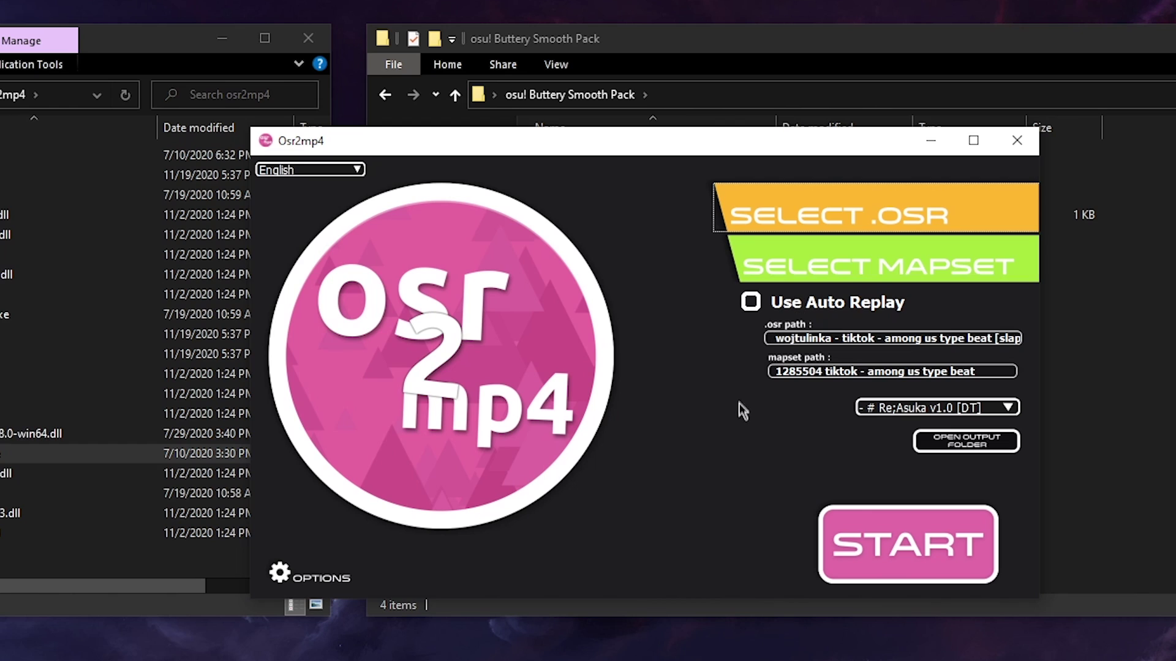
Switch the render skin to the 404 SkinNot… skin
left_click(909, 407)
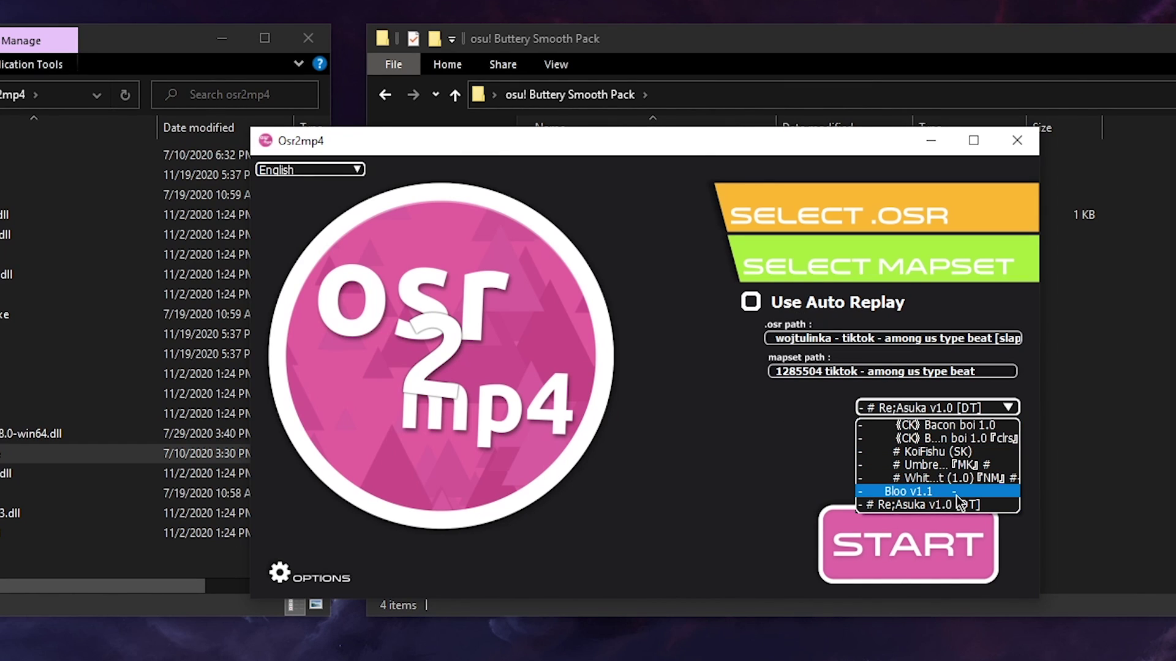
scroll(961, 499, "down", 1)
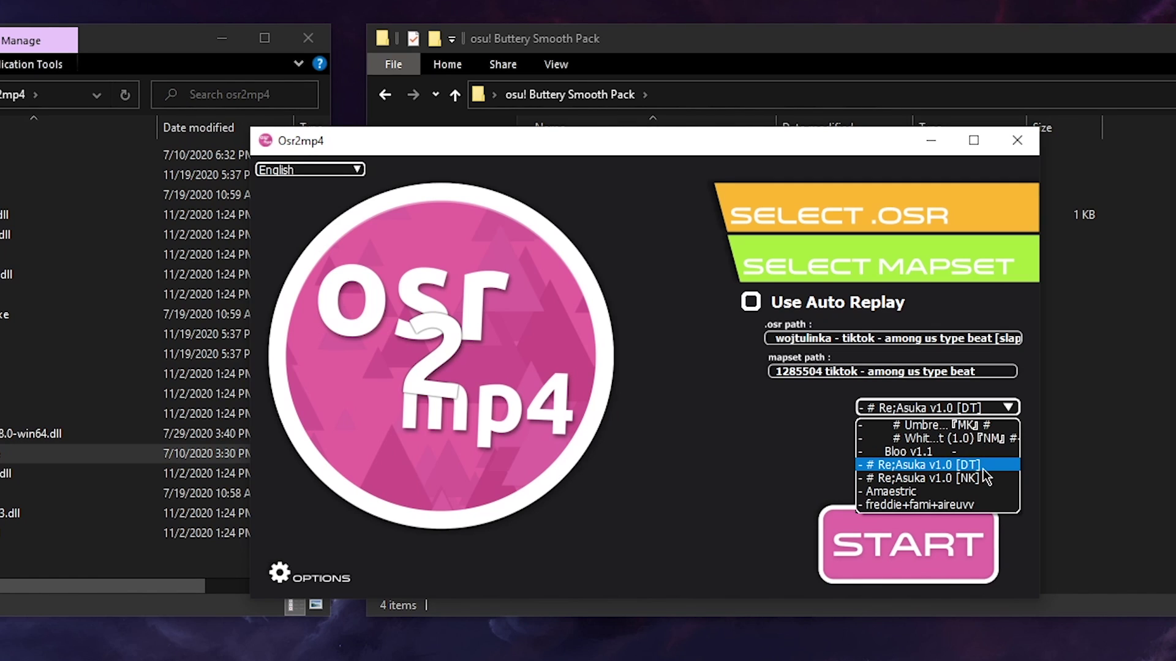
scroll(983, 469, "up", 5)
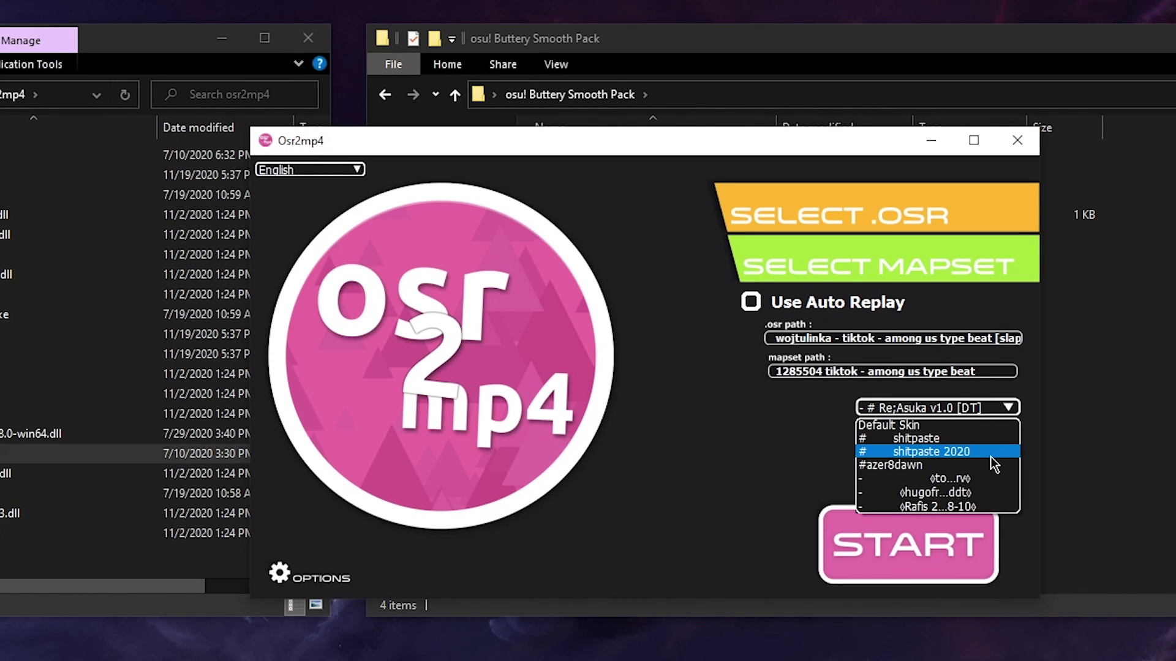
scroll(990, 457, "down", 3)
left_click(986, 457)
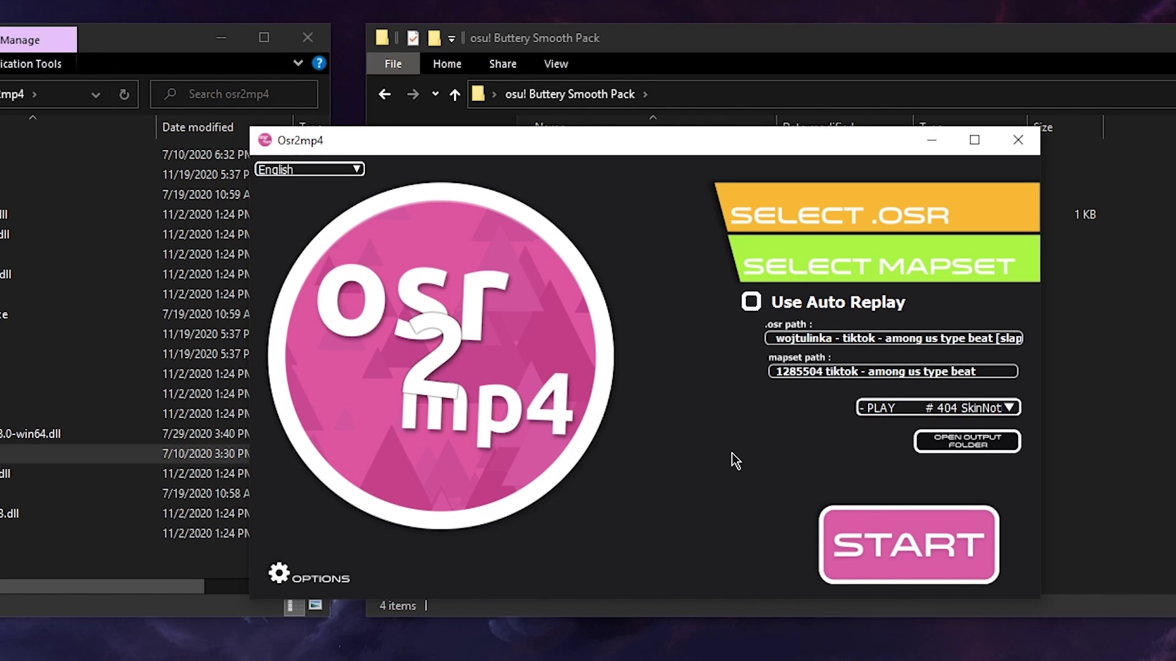
Render the among us type beat replay to output.mp4 on the desktop, then close osr2mp4
key("Return")
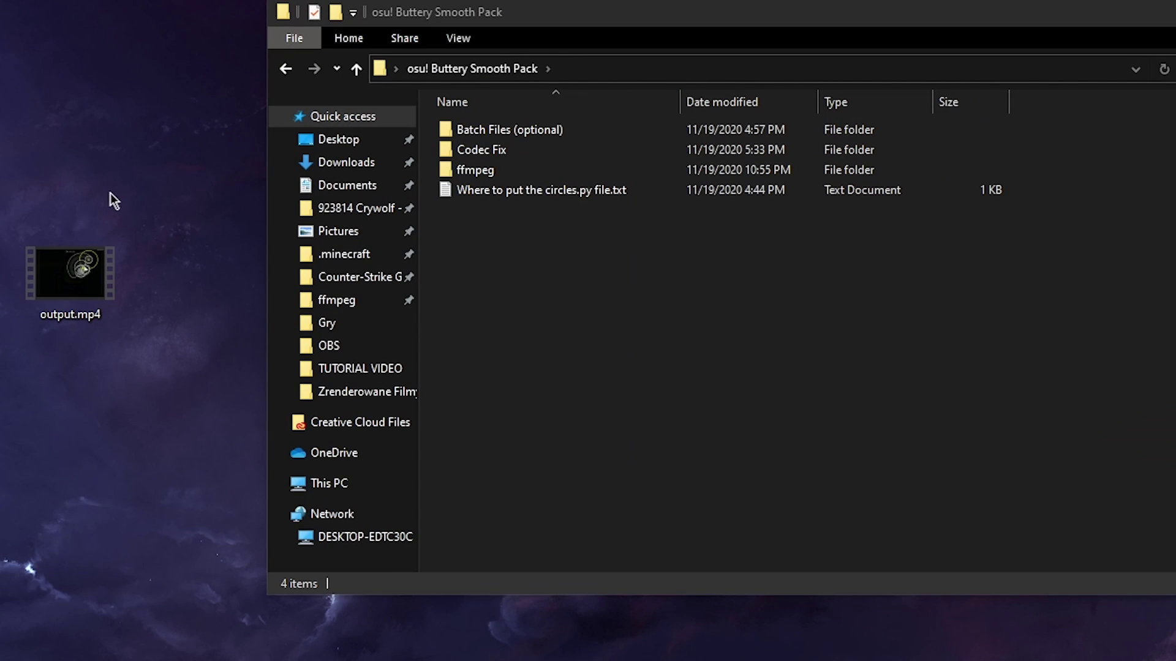
Move the 151 MB output.mp4 from the desktop into the pack's ffmpeg folder
left_click_drag(6, 161, 176, 412)
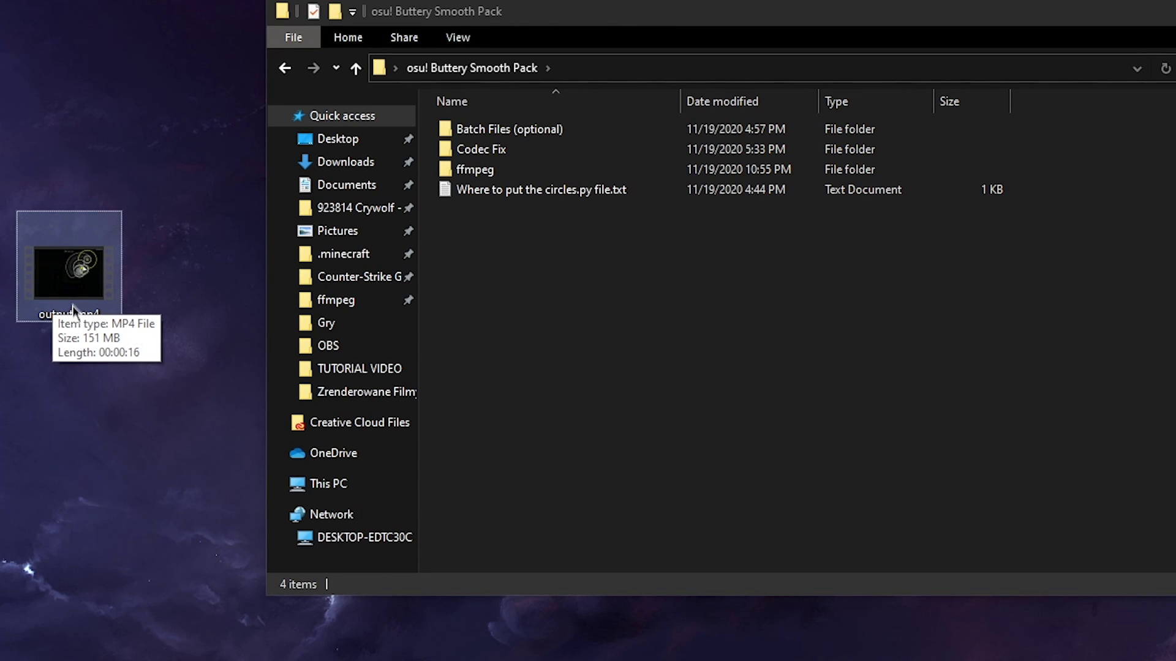
left_click_drag(51, 280, 614, 172)
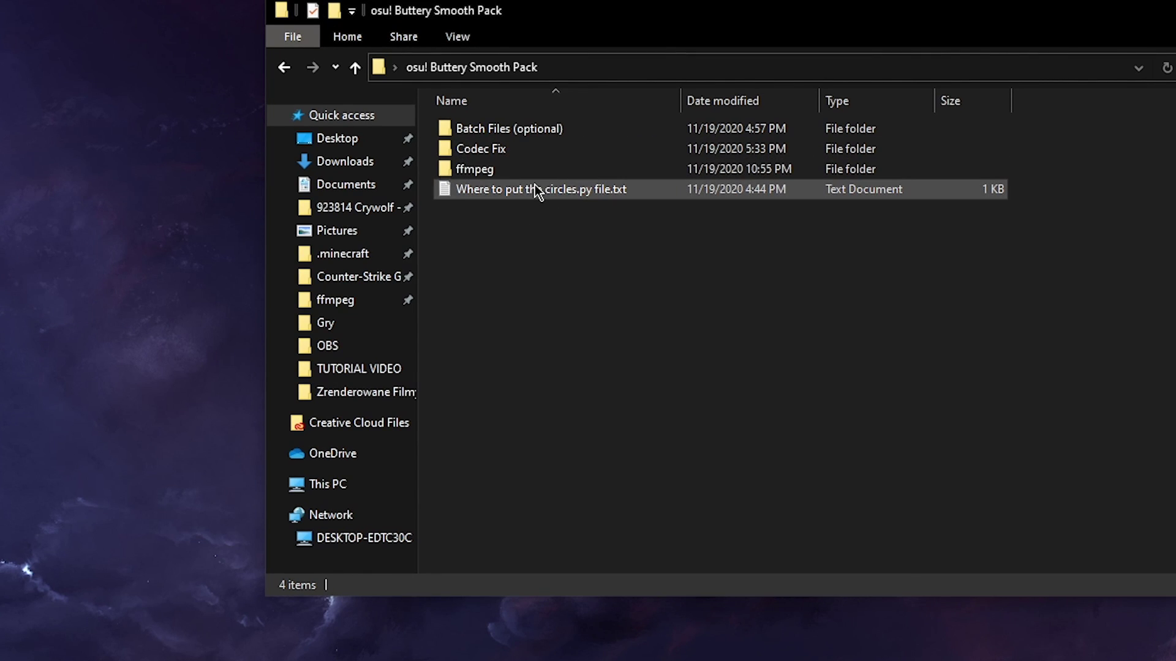
mouse_move(481, 177)
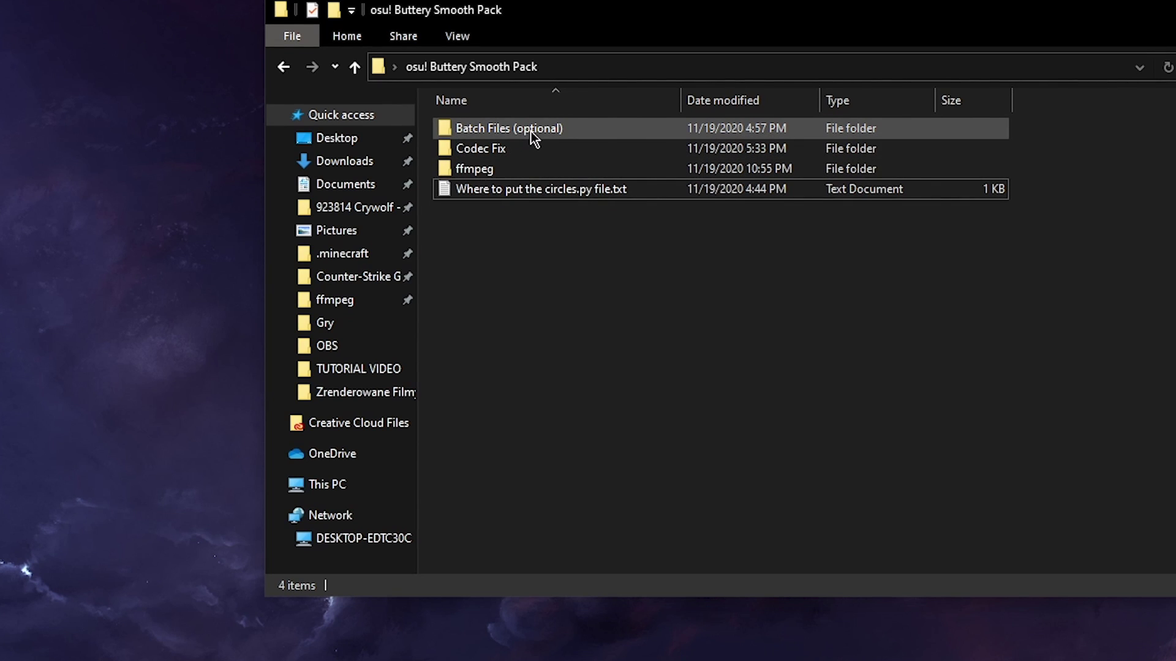
mouse_move(498, 132)
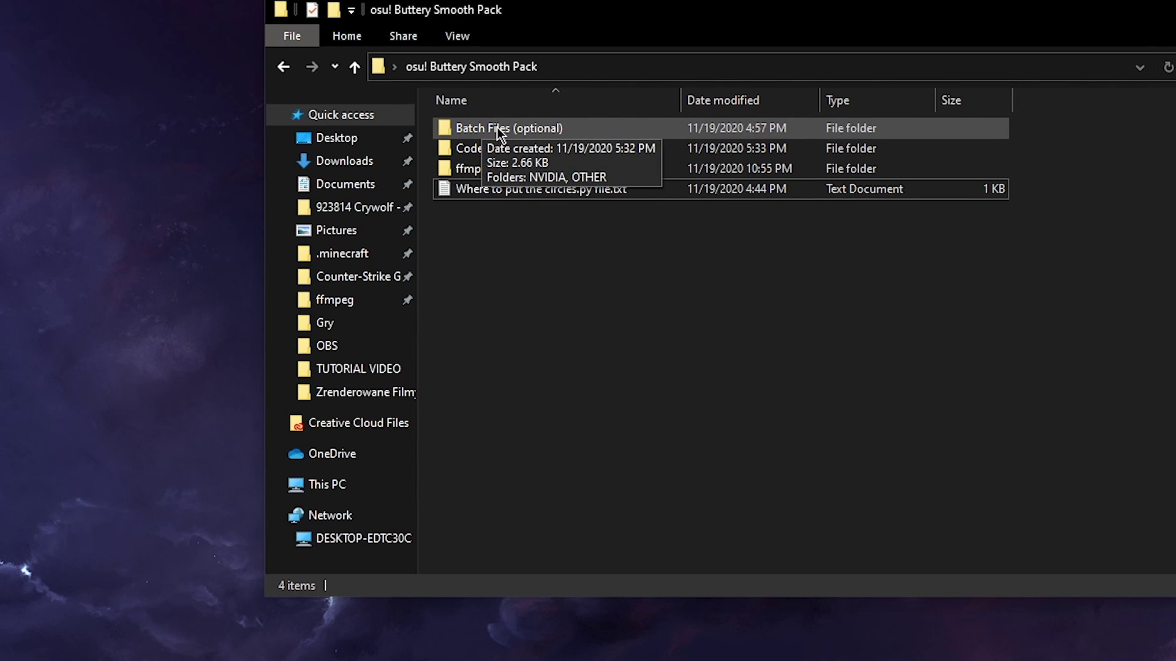
Copy '- nvidia resample 960fps and upscale 4k -.bat' from Batch Files (optional) > NVIDIA
double_click(567, 135)
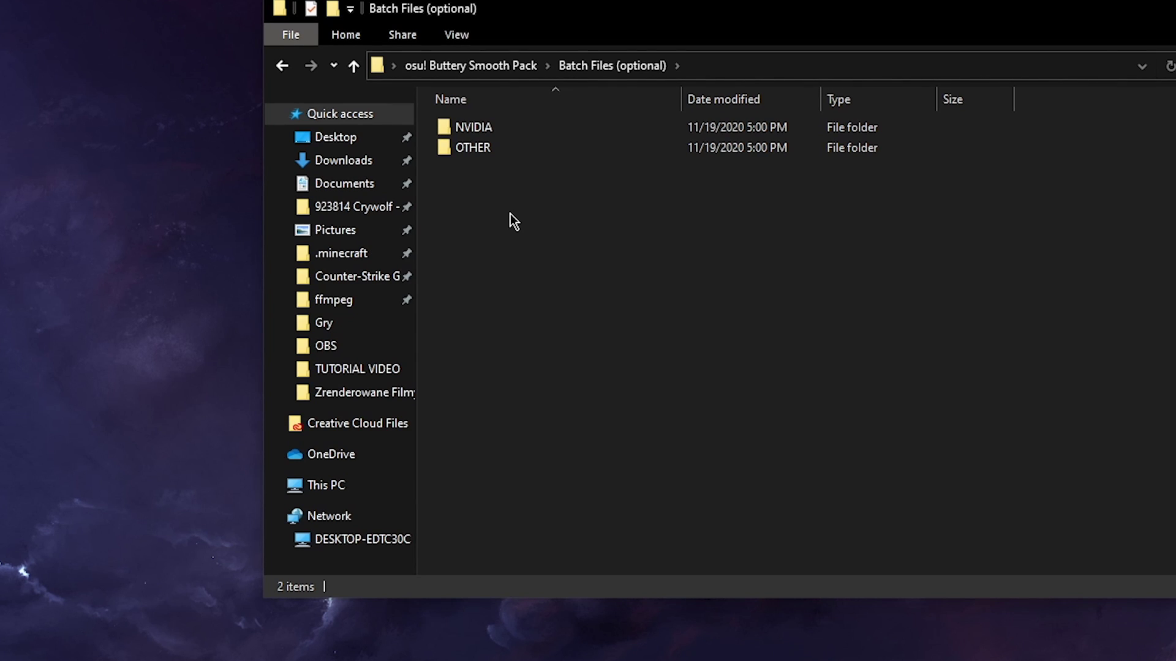
left_click(528, 127)
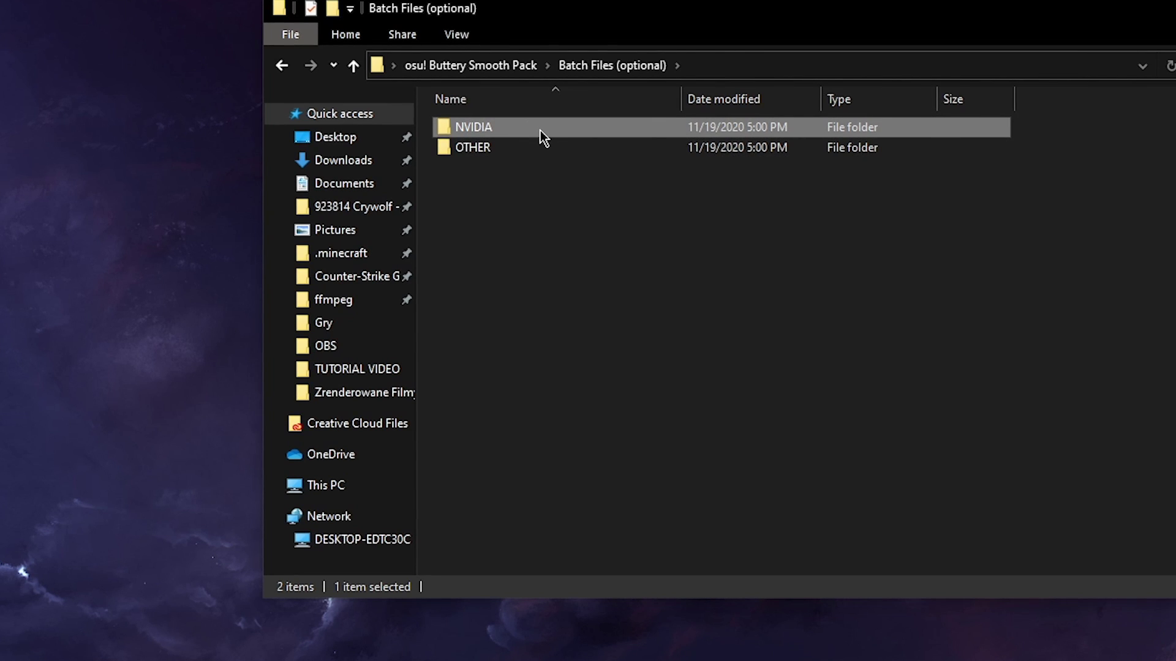
mouse_move(576, 153)
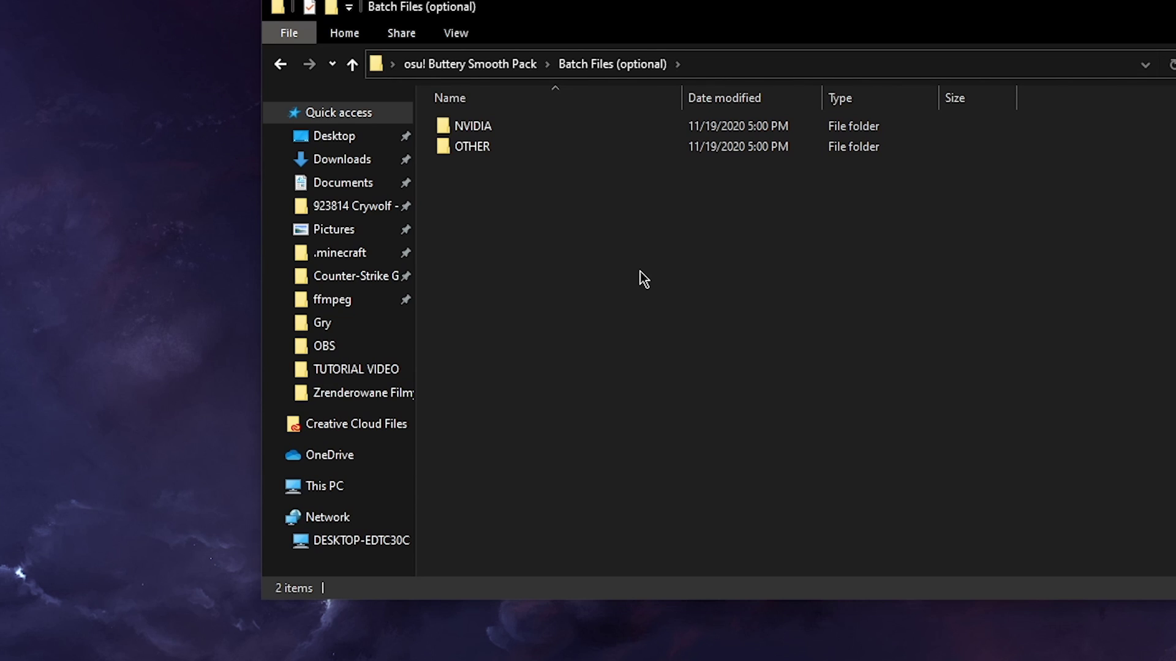
mouse_move(588, 130)
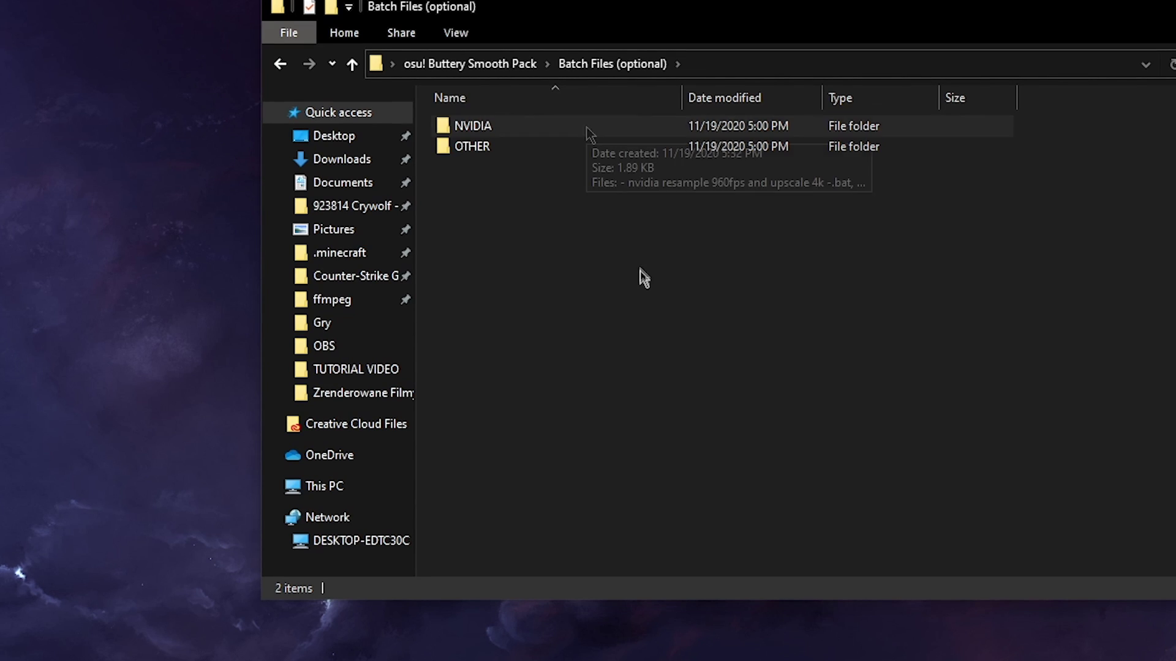
double_click(586, 128)
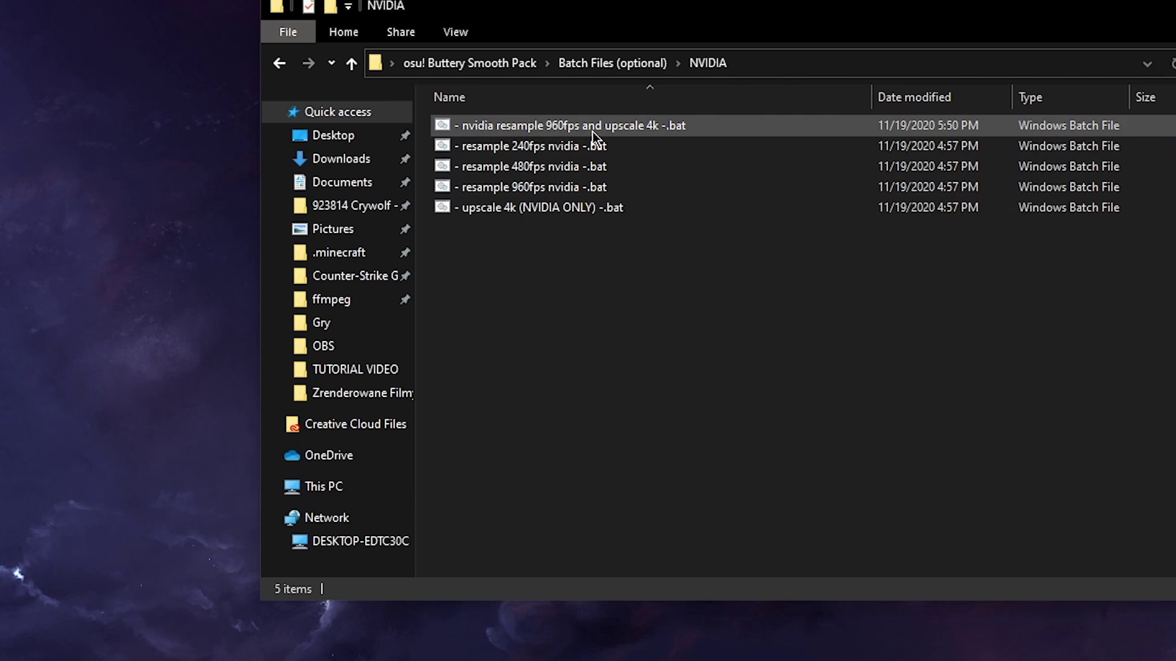
double_click(502, 130)
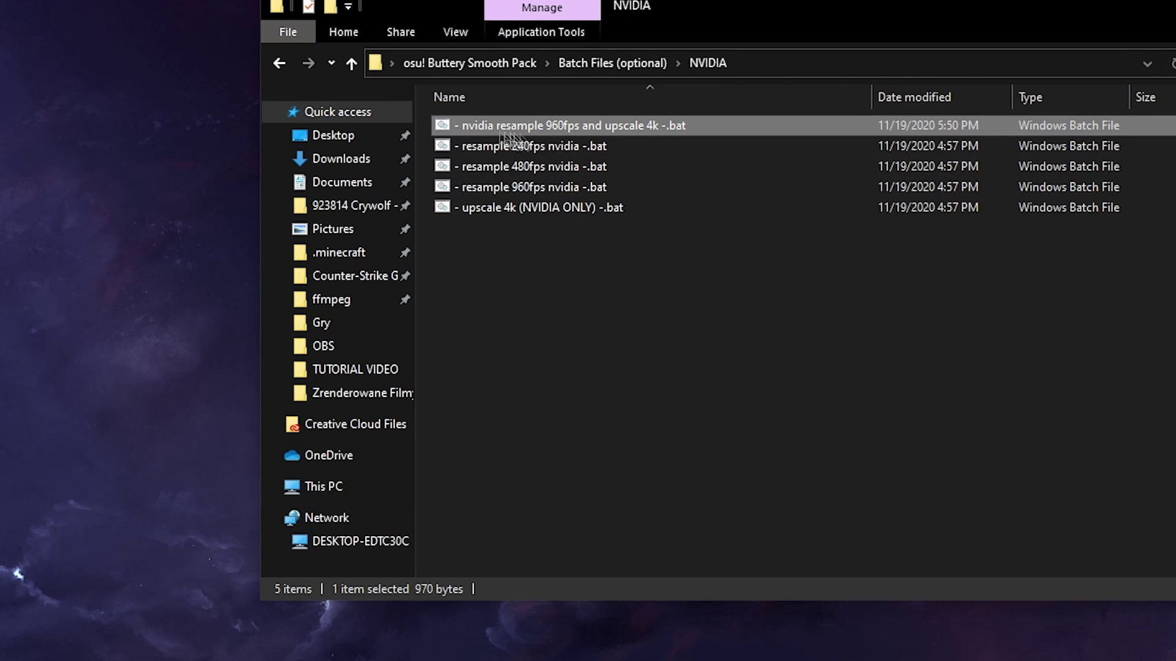
right_click(606, 136)
left_click(256, 531)
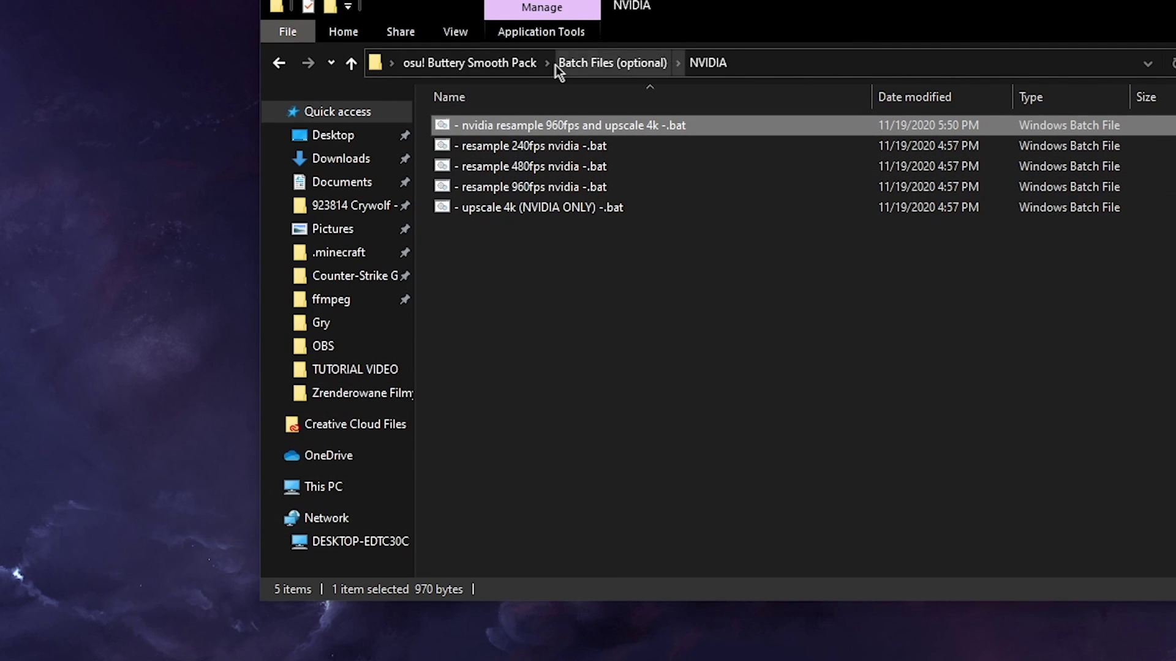
Paste the batch file into the pack's ffmpeg folder beside ffmpeg.exe
left_click(534, 65)
double_click(513, 167)
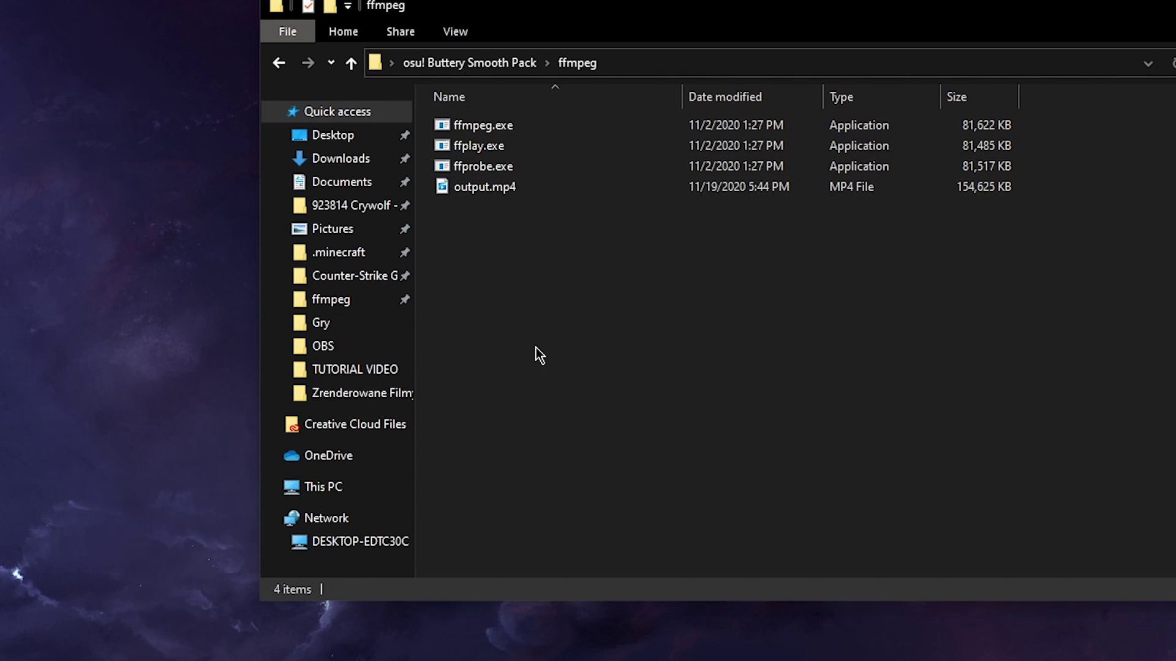
right_click(539, 355)
left_click(502, 484)
right_click(547, 125)
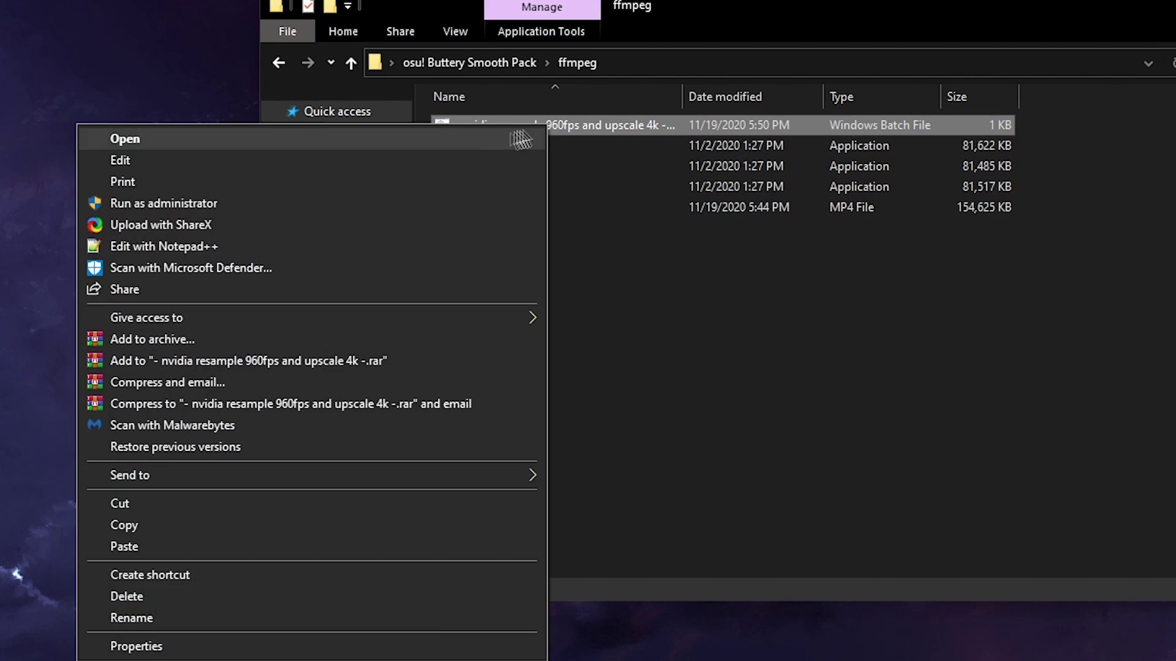
Open the batch file in Notepad and copy the ffmpeg folder's full path from Explorer
left_click(424, 165)
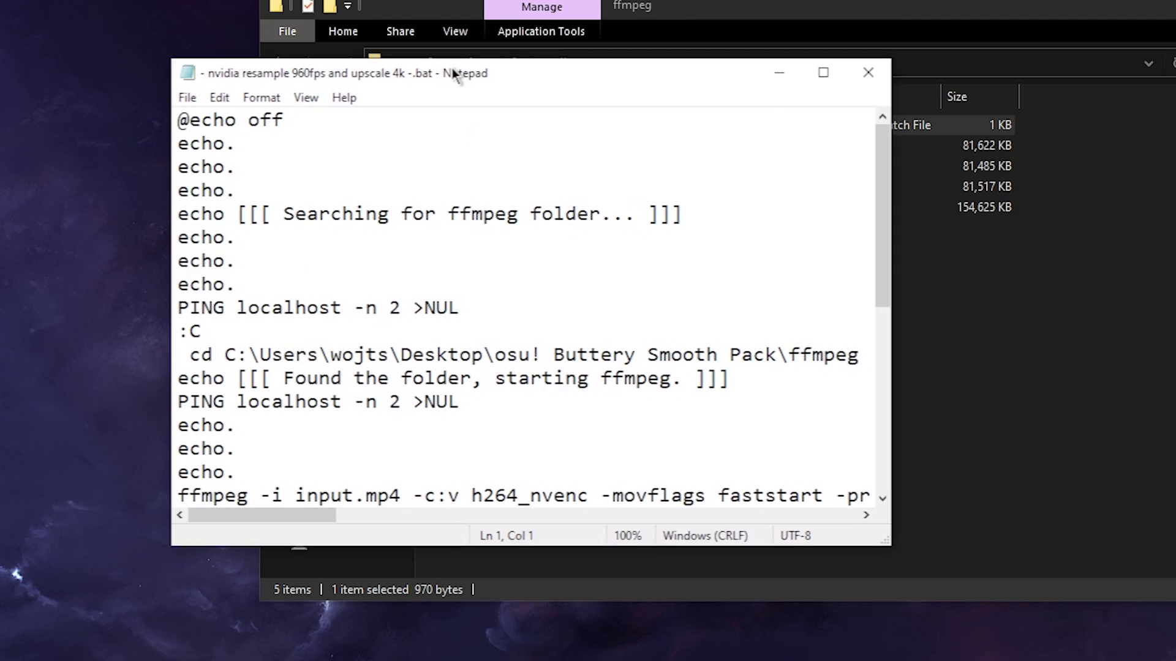
left_click_drag(453, 74, 464, 73)
left_click_drag(247, 331, 188, 331)
left_click(245, 343)
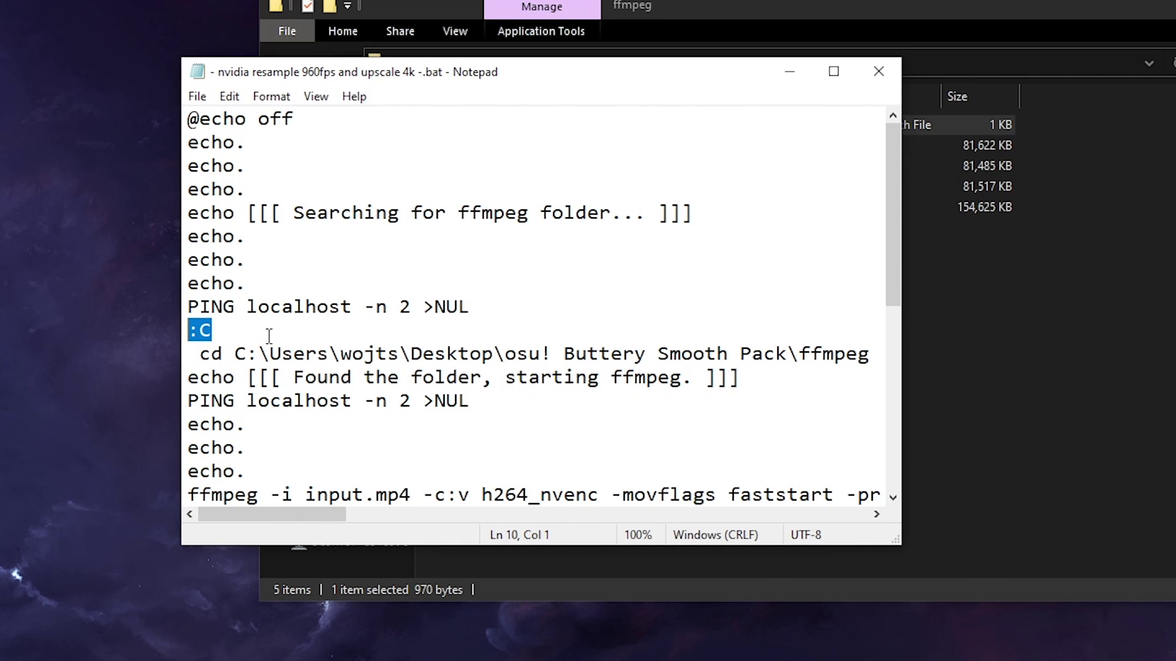
type(":")
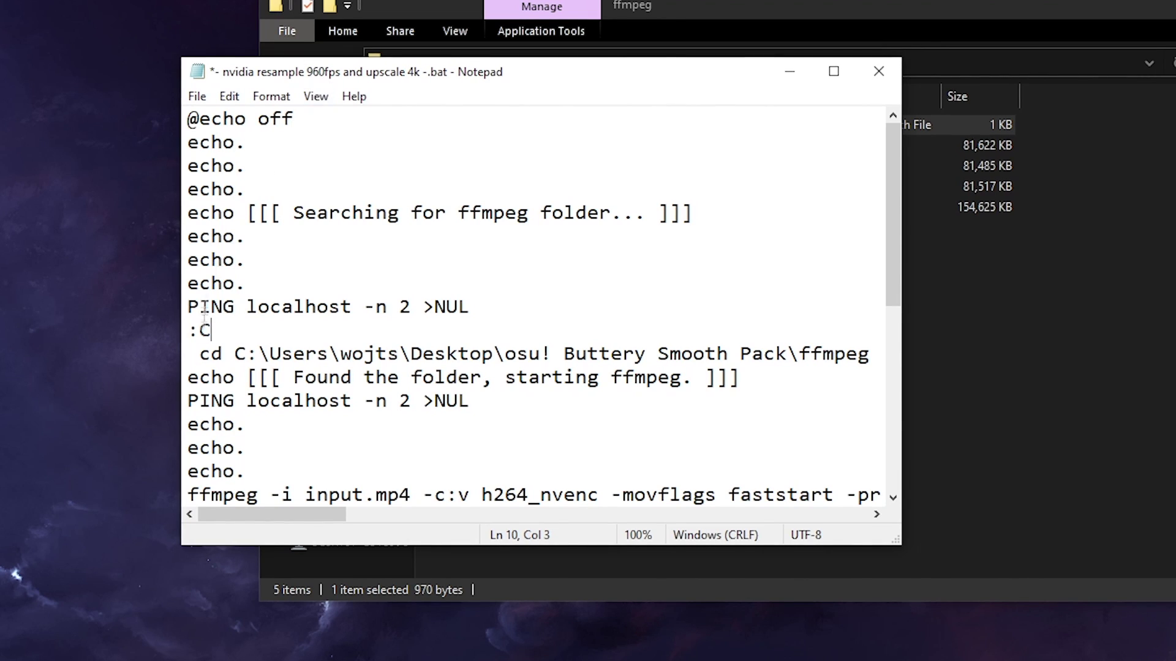
left_click_drag(285, 524, 1097, 360)
left_click(1096, 360)
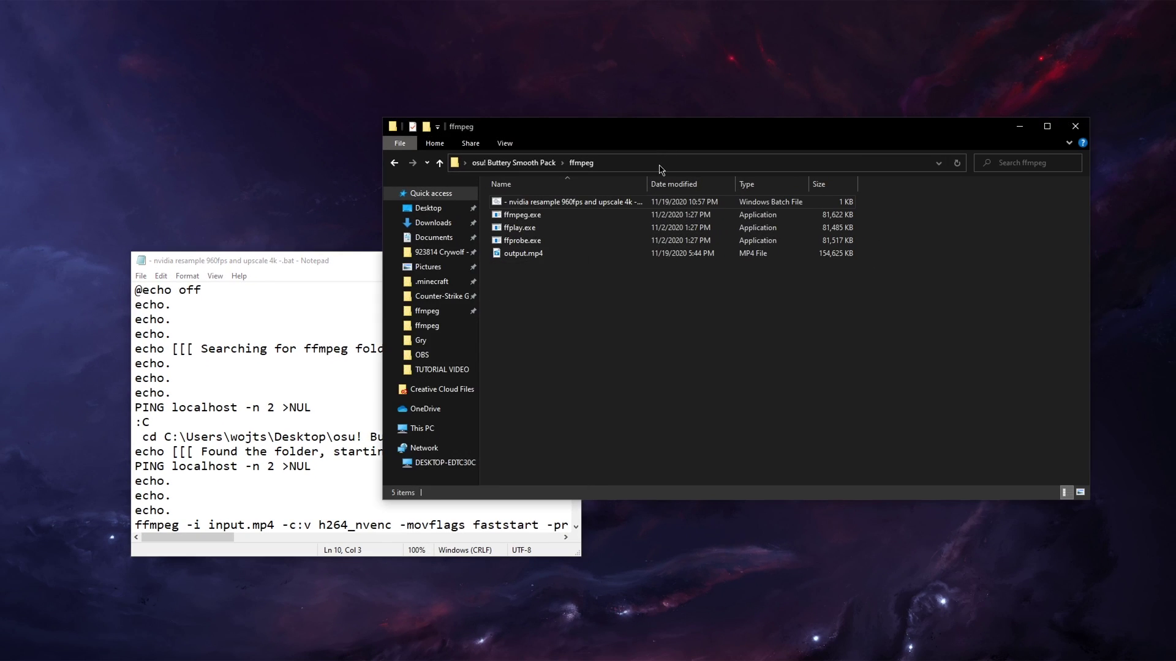
left_click(660, 169)
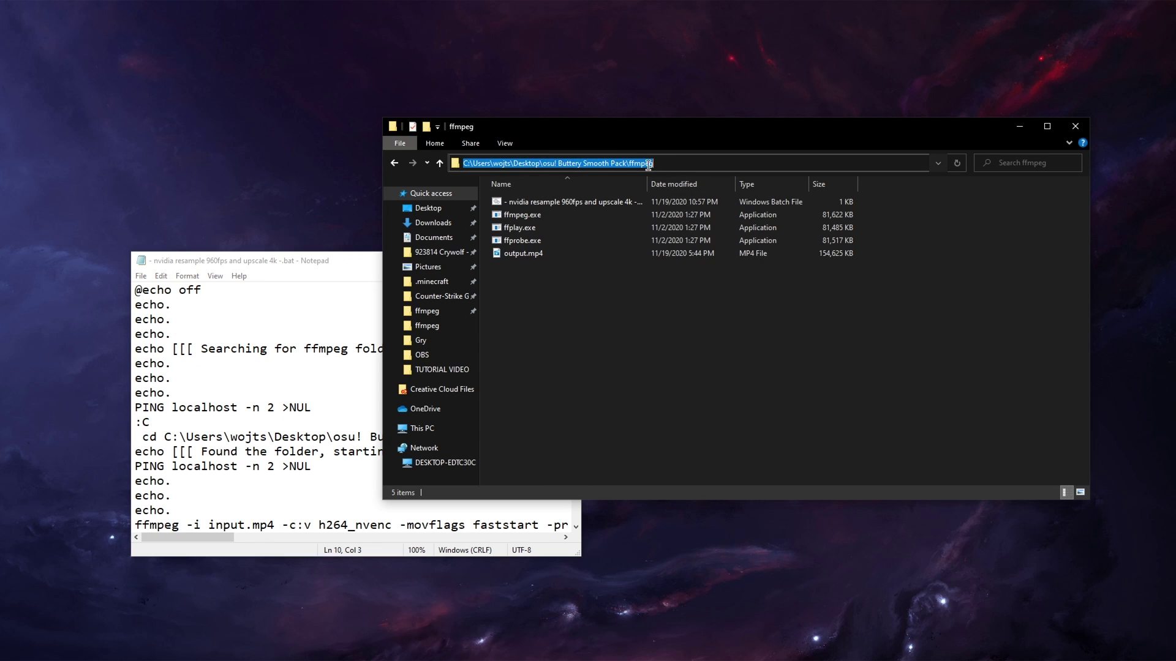
Replace the cd path on line 11 with the ffmpeg folder path, save, and close Notepad
left_click(338, 266)
left_click_drag(165, 437, 582, 434)
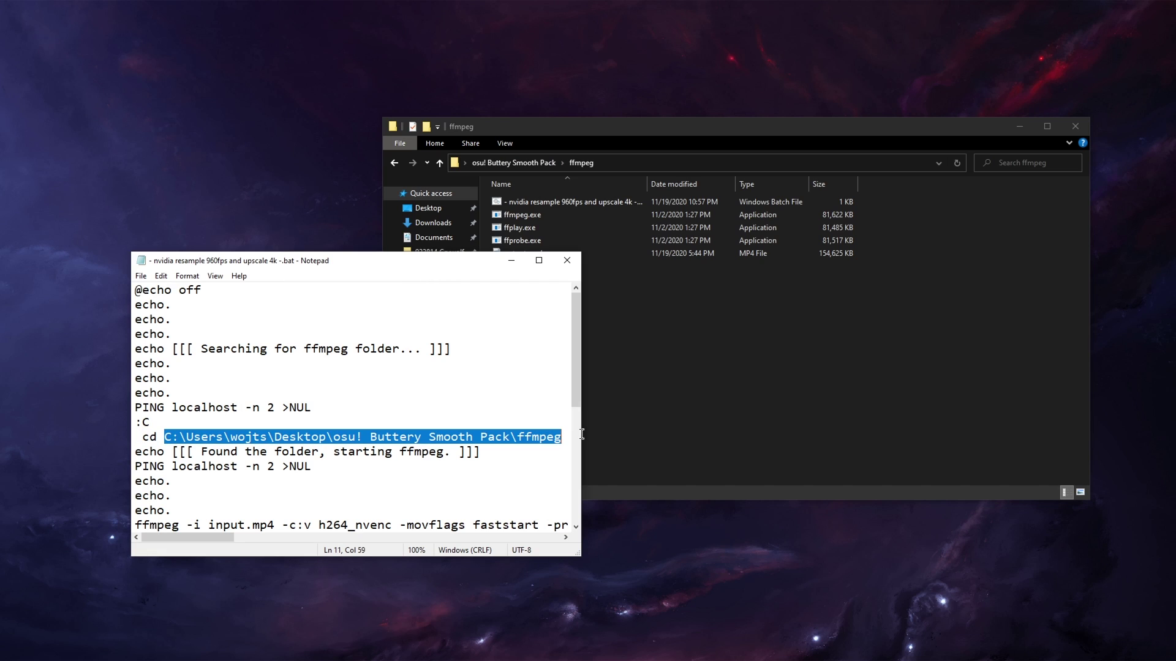
key("ctrl+v")
key("ctrl+s")
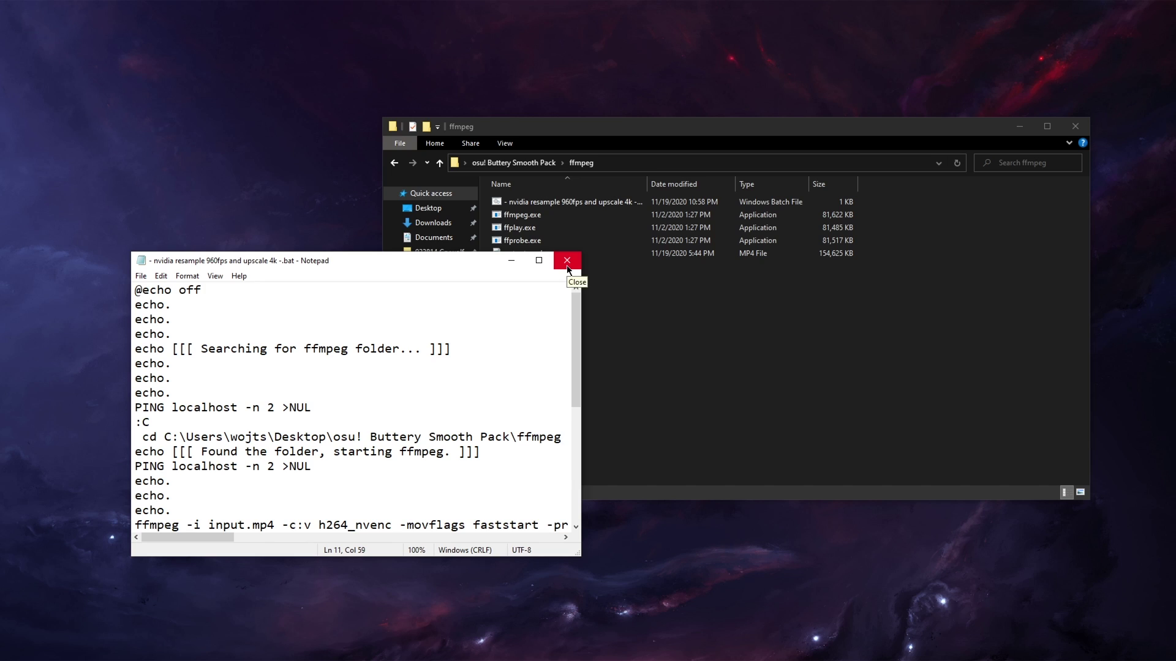
left_click(567, 262)
Rename output.mp4 to input.mp4 and run the nvidia resample 960fps batch file
left_click(551, 254)
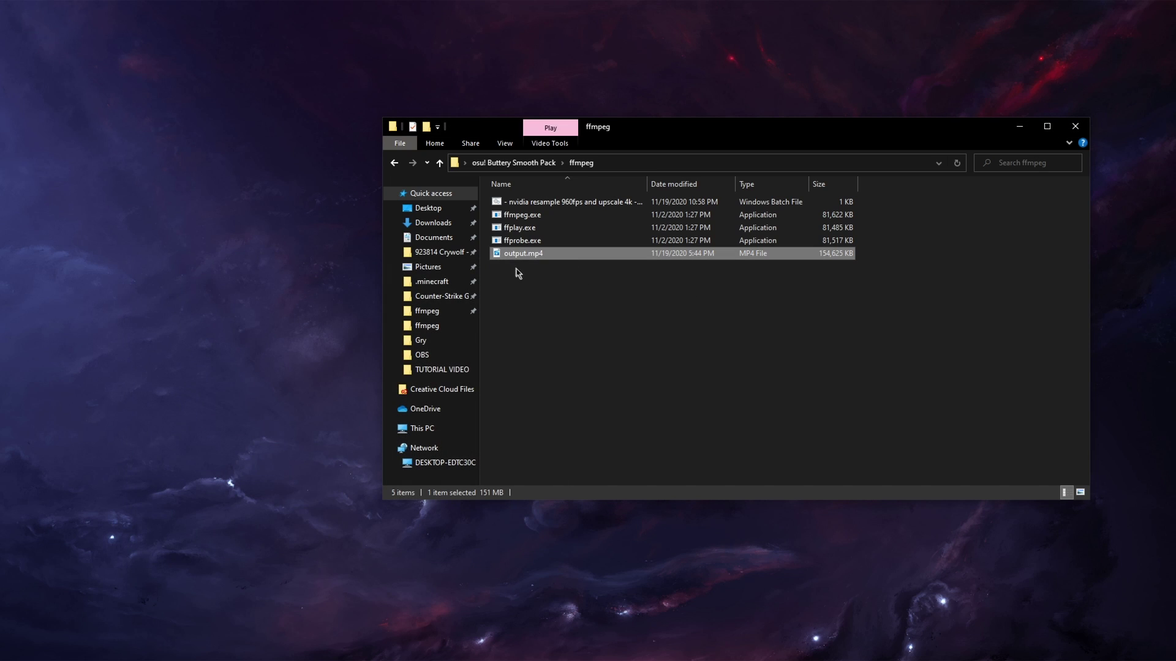
right_click(623, 263)
left_click(523, 539)
type("input")
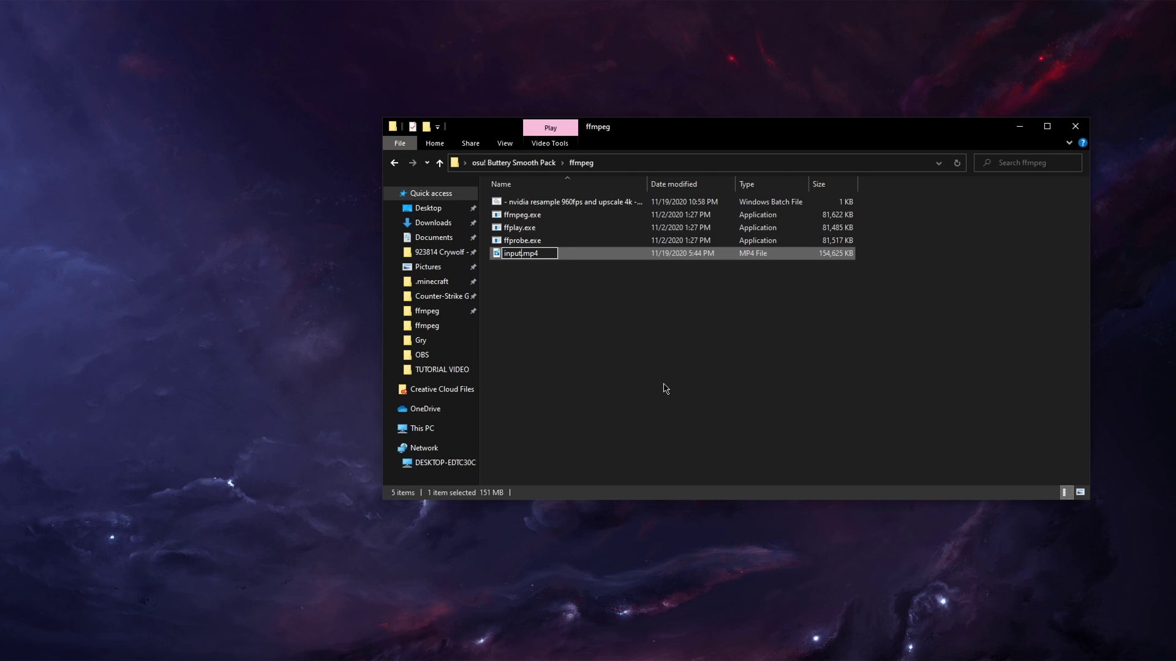
left_click(571, 297)
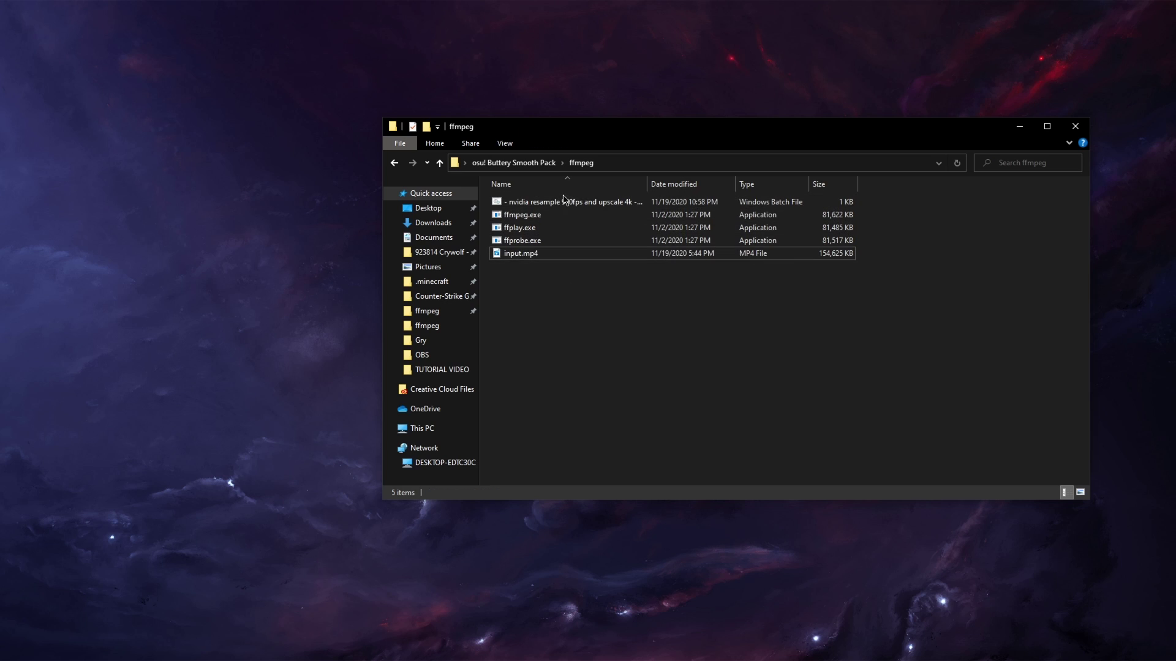
double_click(569, 206)
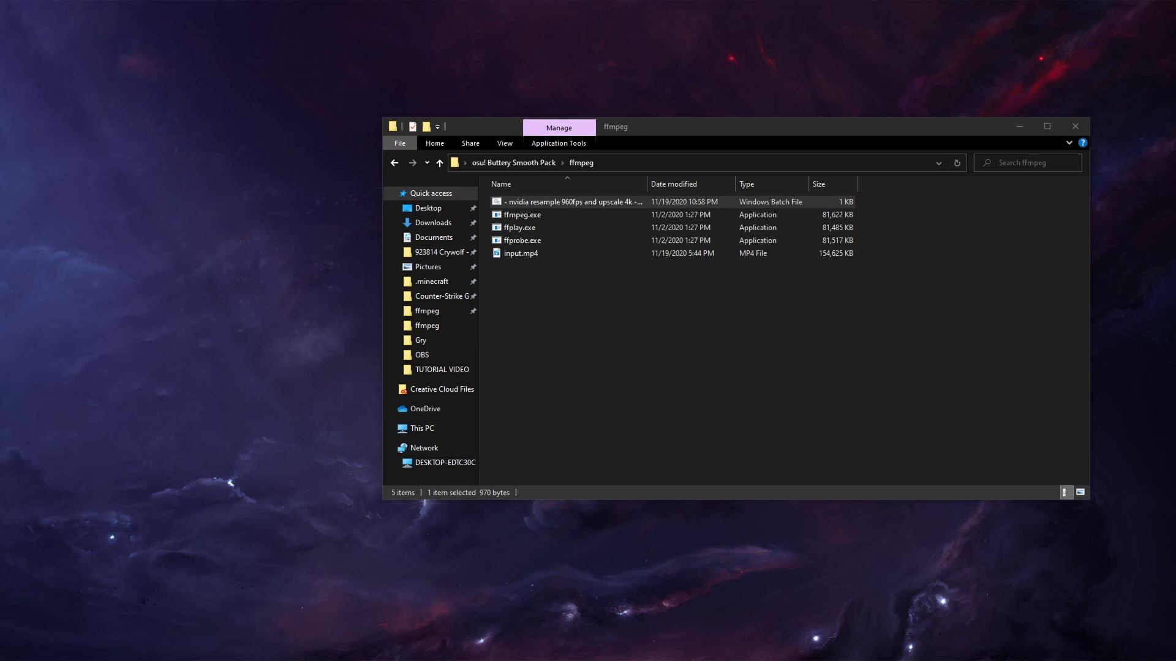
Centre the Command Prompt window and wait for ffmpeg to produce pt1.mp4 and OUTPUT-VIDEO.mp4
left_click_drag(435, 121, 722, 136)
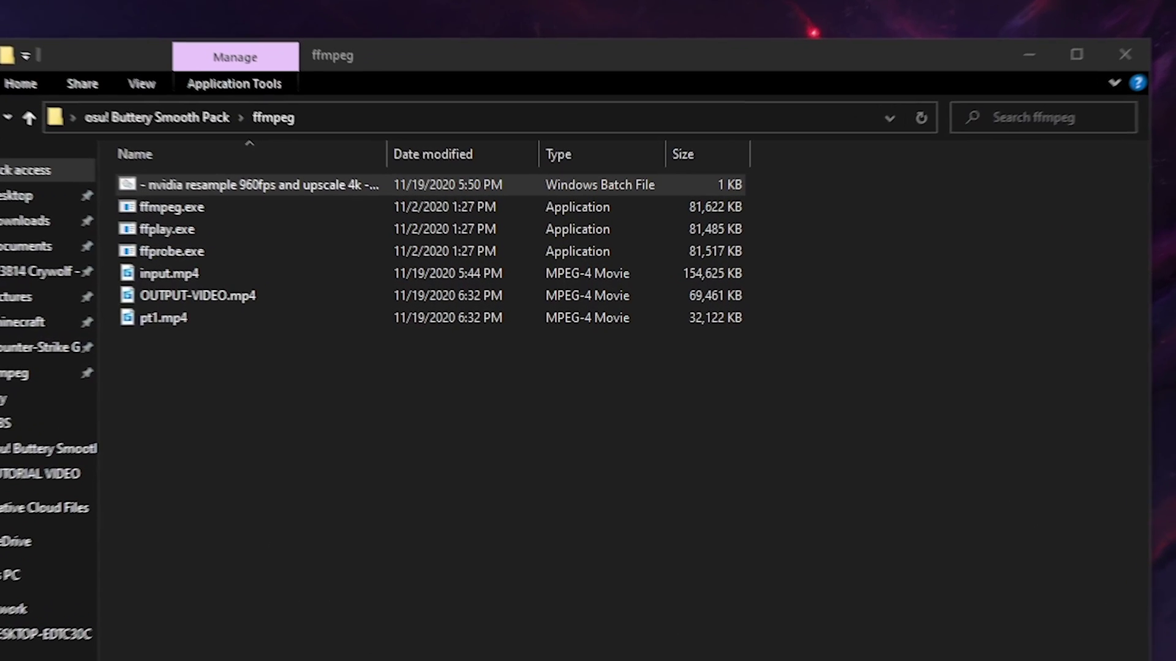
left_click(272, 299)
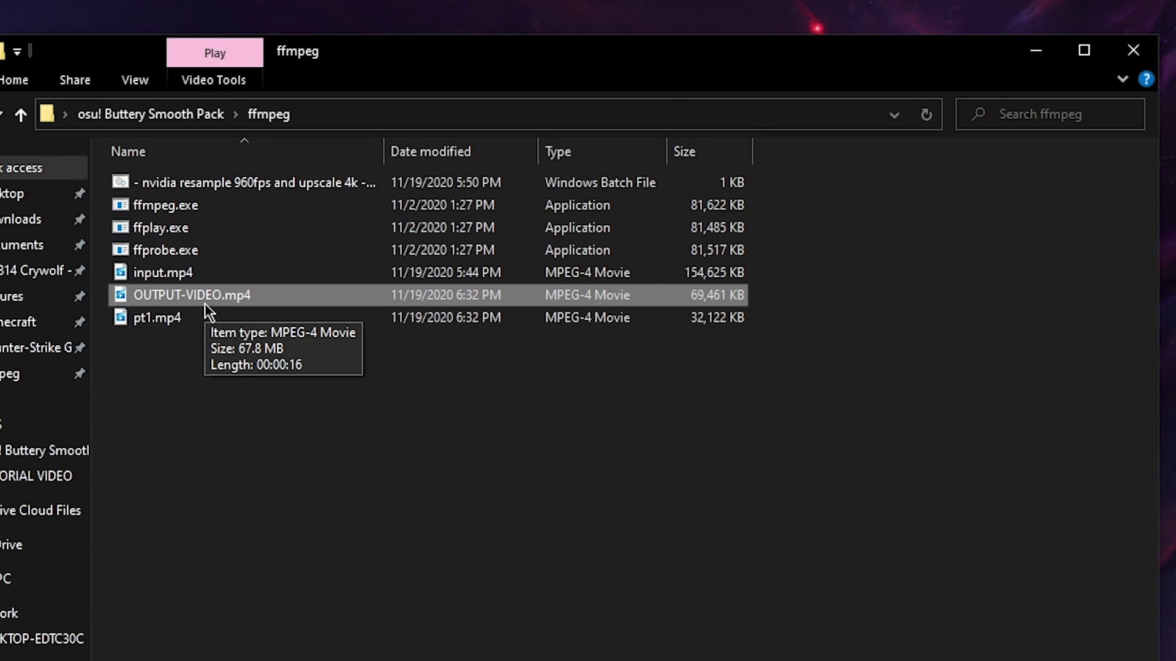
right_click(145, 324)
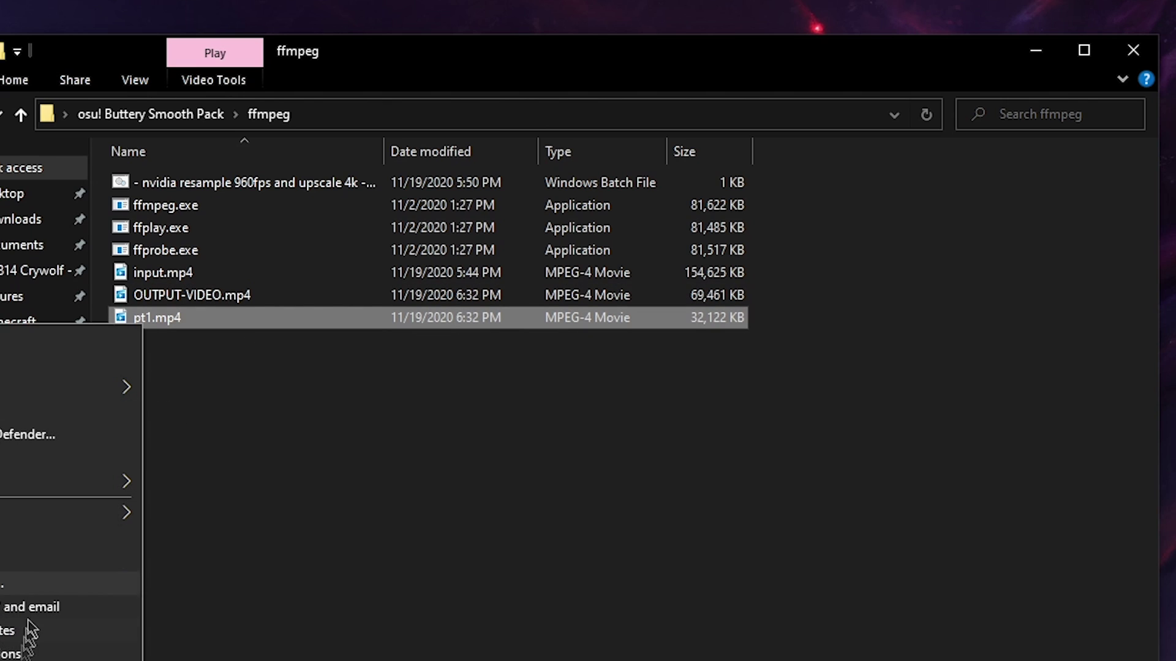
left_click(25, 642)
left_click(287, 376)
left_click_drag(285, 355, 283, 314)
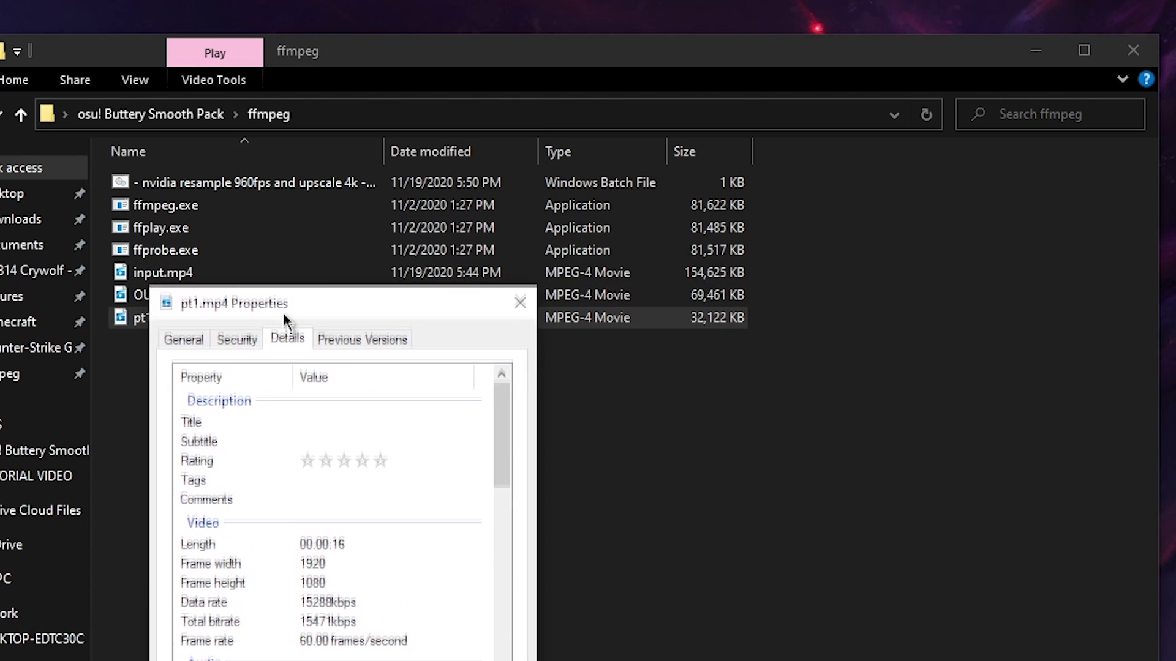
left_click(324, 578)
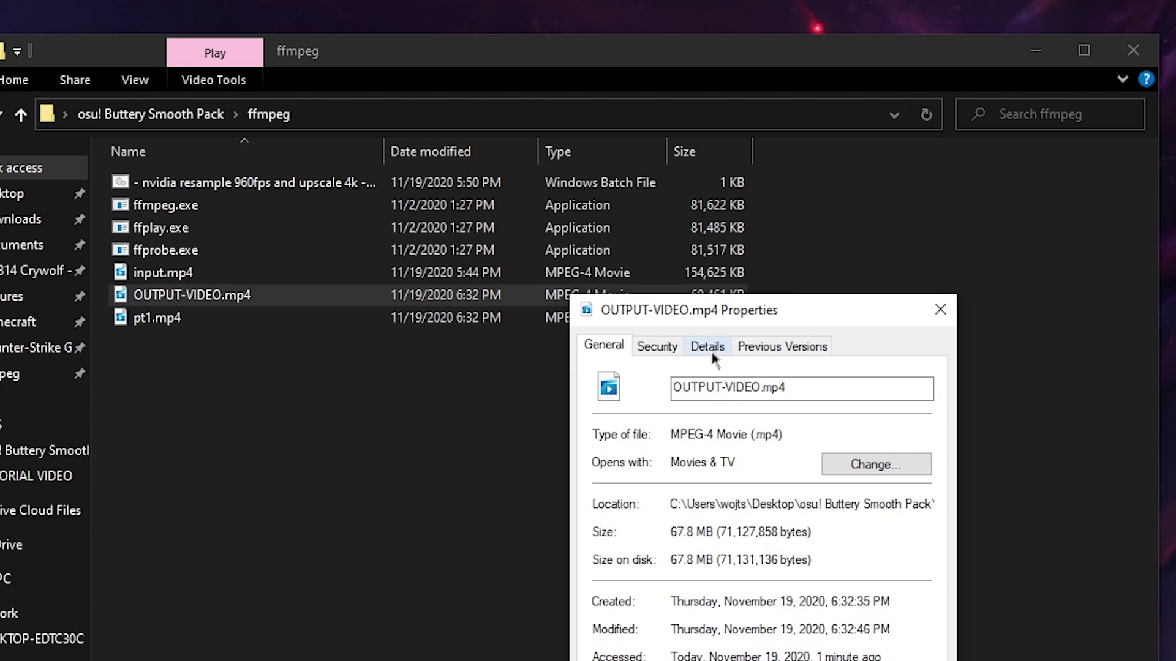
left_click(707, 344)
left_click(742, 589)
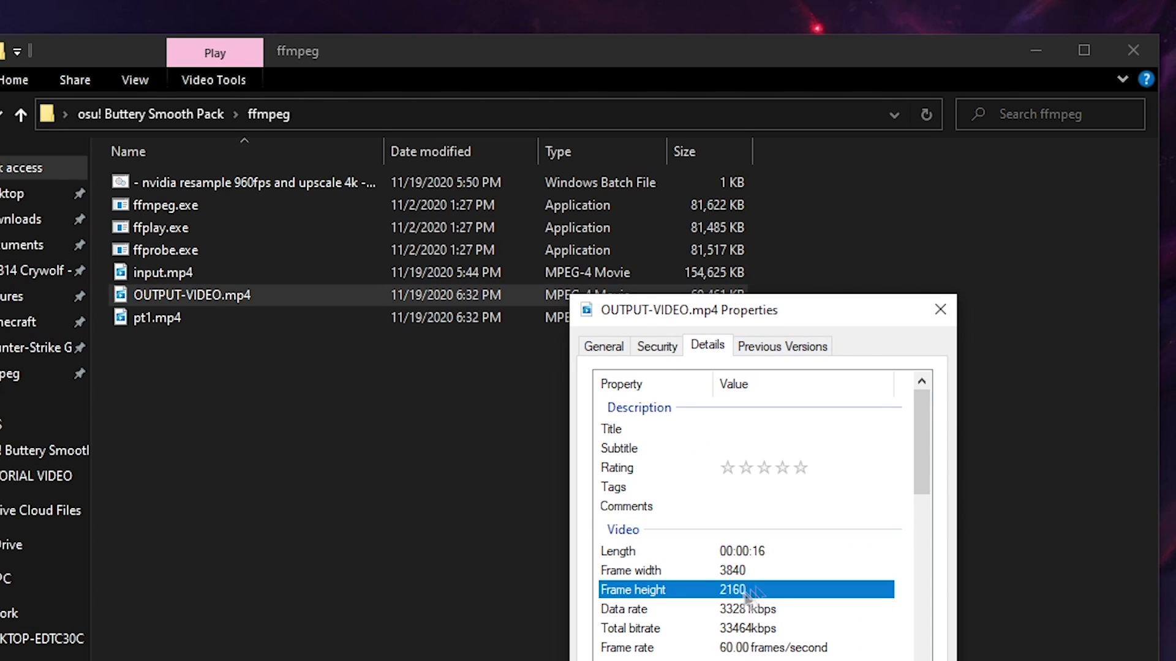
key("Escape")
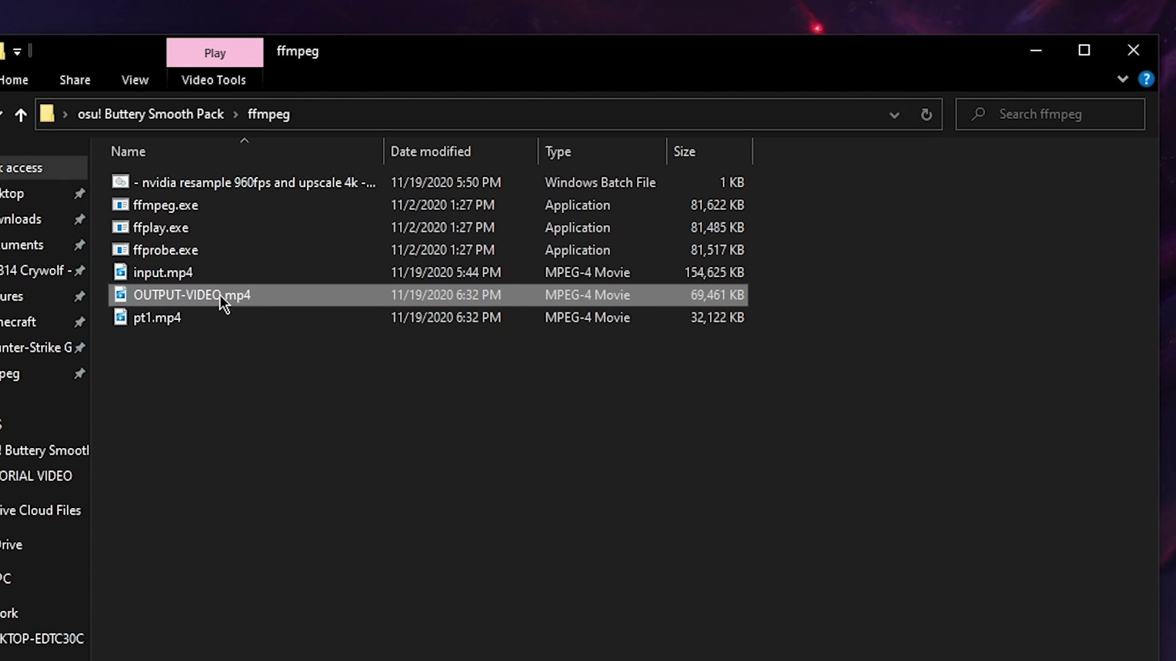
Play OUTPUT-VIDEO.mp4 to check it, then delete pt1.mp4 and input.mp4
double_click(219, 295)
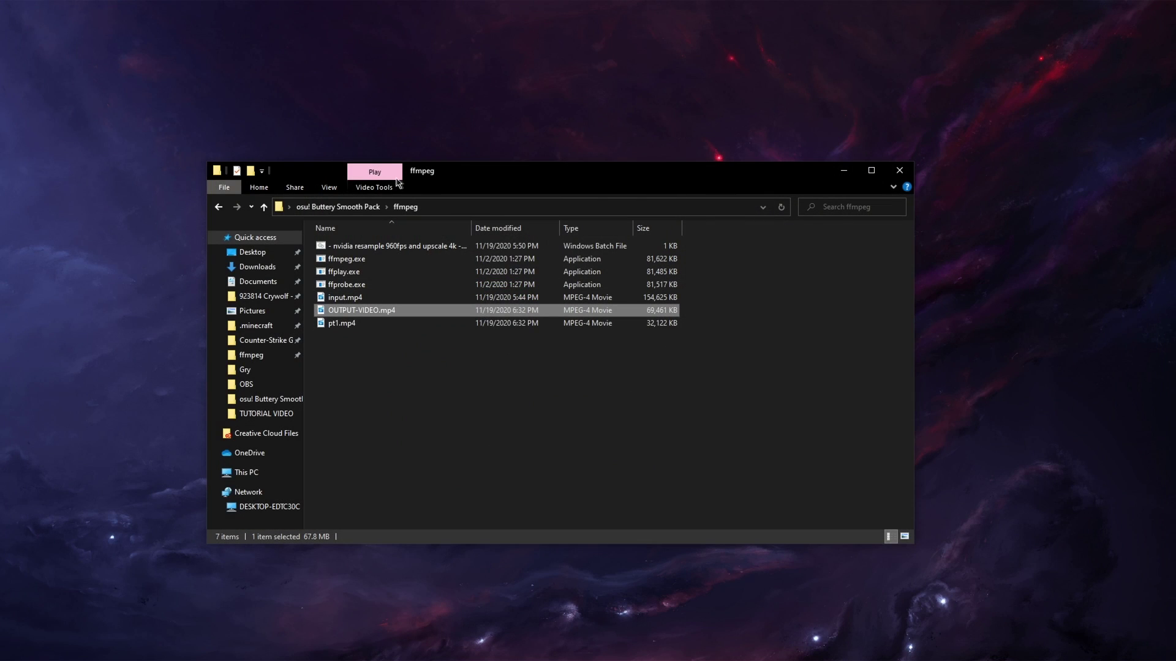
left_click(368, 323)
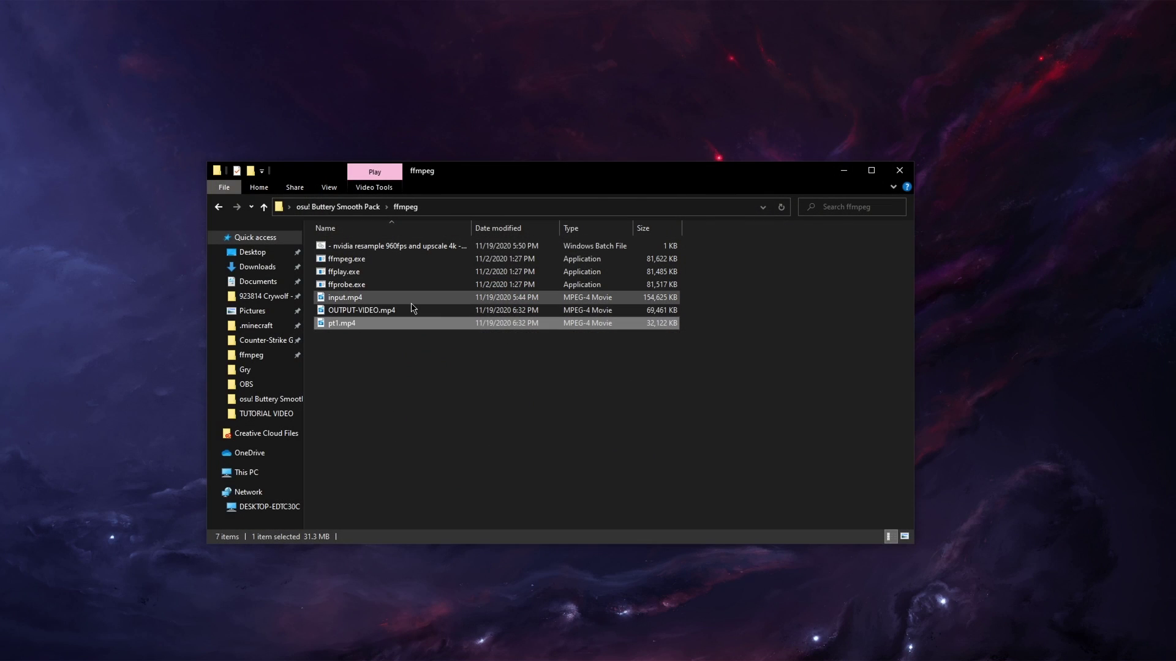
key("Delete")
left_click(380, 297)
key("Delete")
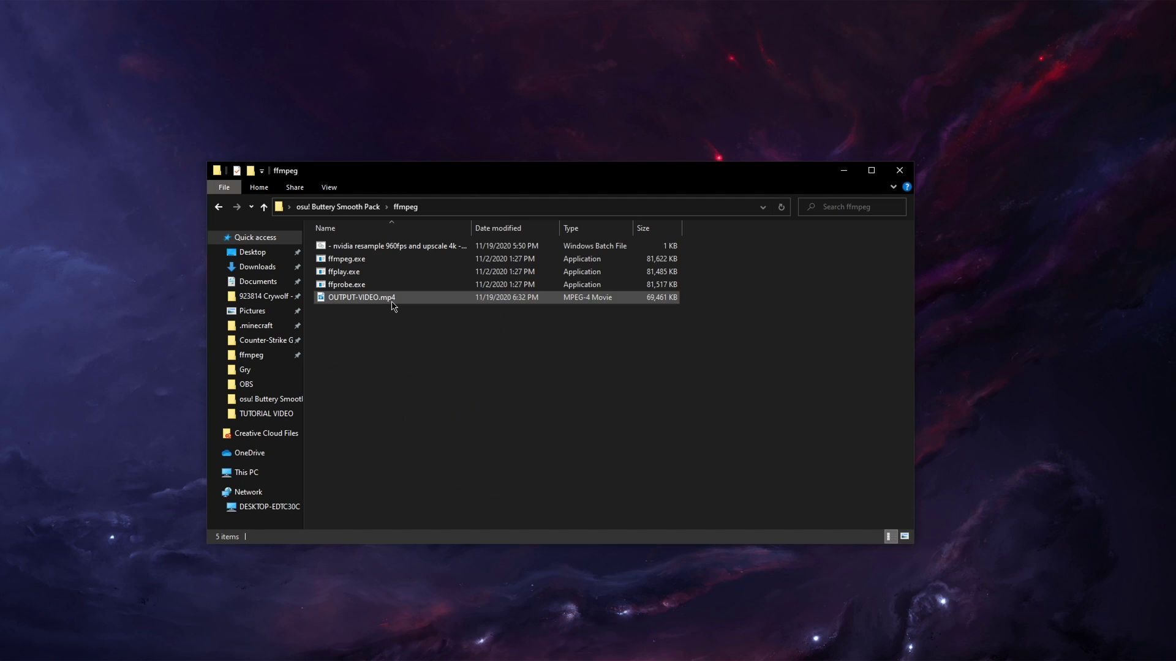
Begin renaming OUTPUT-VIDEO.mp4 but cancel, keeping its original name
left_click(391, 300)
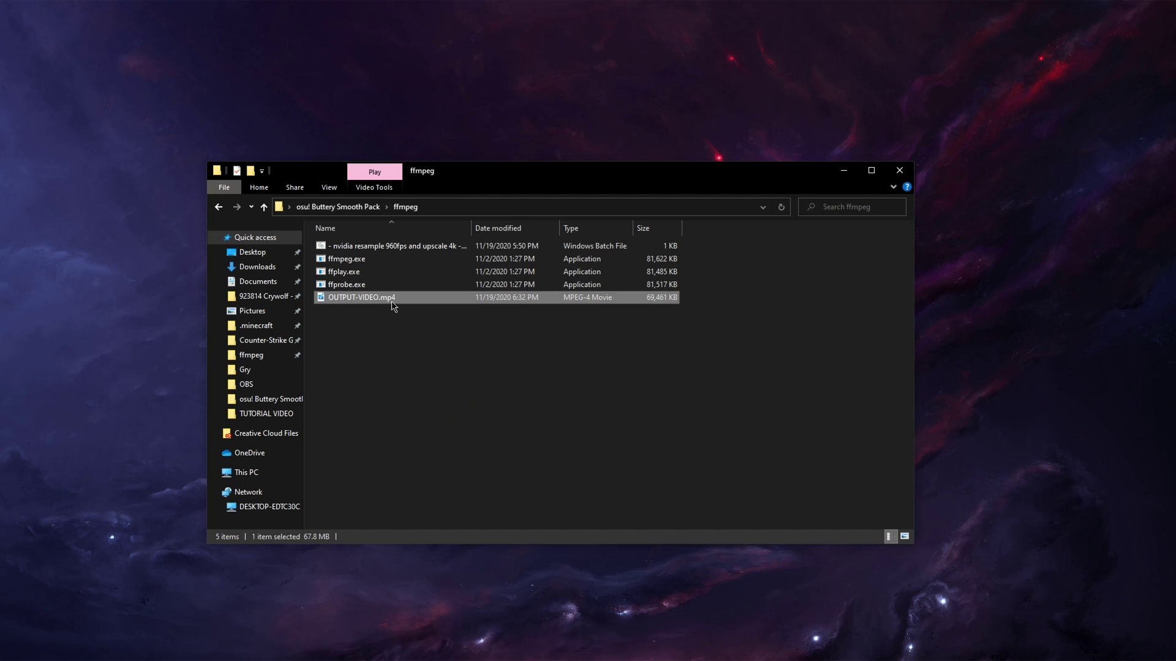
right_click(392, 303)
left_click(263, 584)
key("Escape")
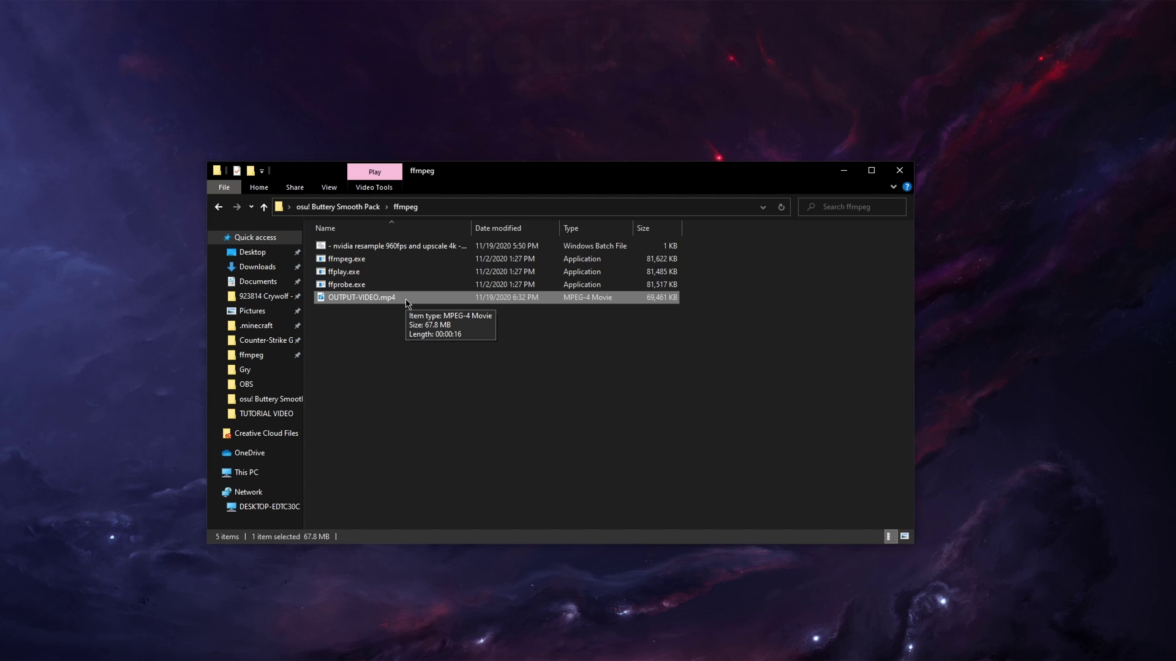
left_click(463, 452)
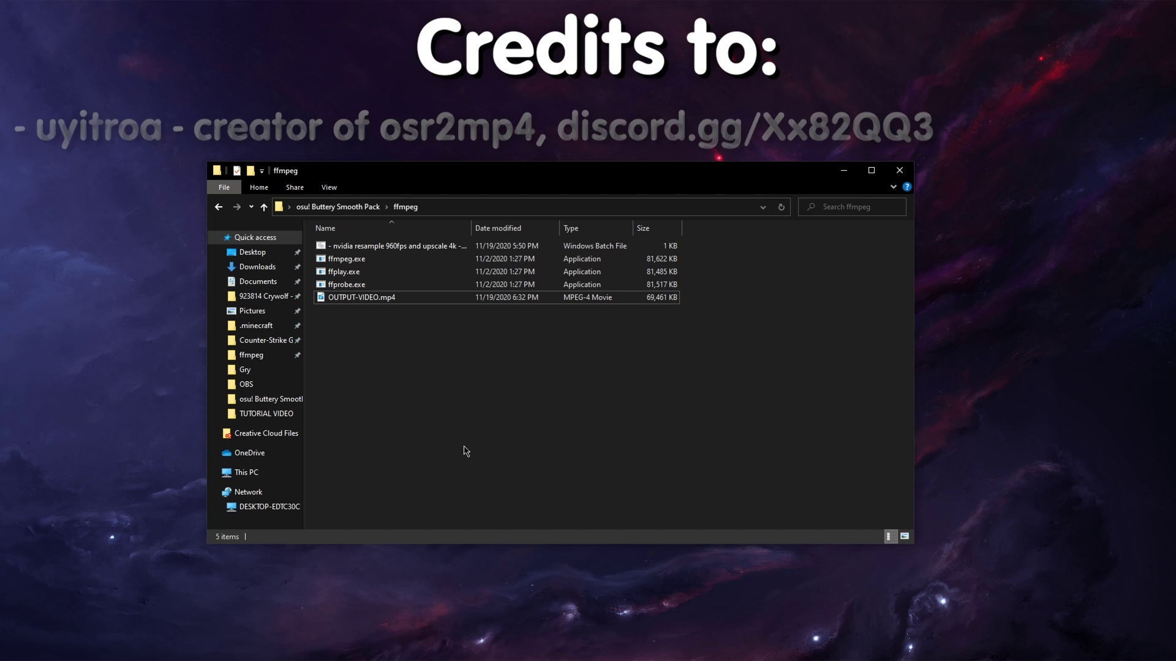